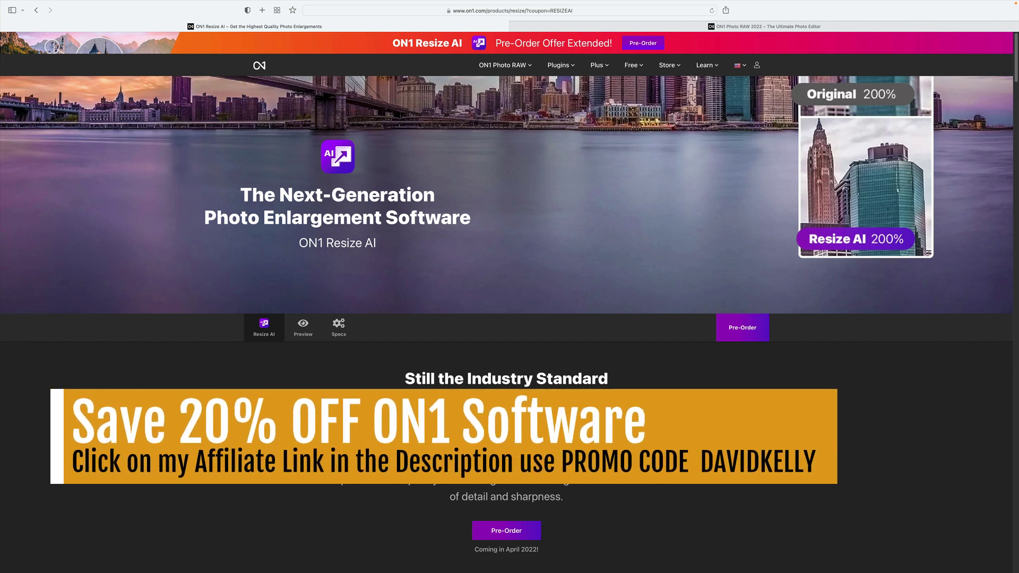
- Scroll down the ON1 Resize AI product page, then switch to the ON1 Photo RAW 2022 tab
scroll(571, 220, down, 5)
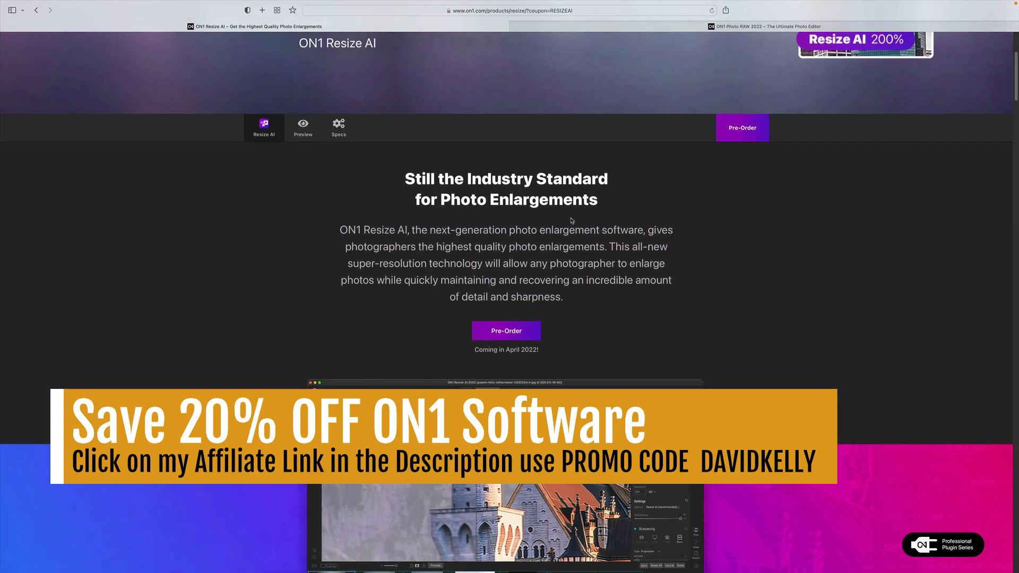
scroll(571, 221, down, 20)
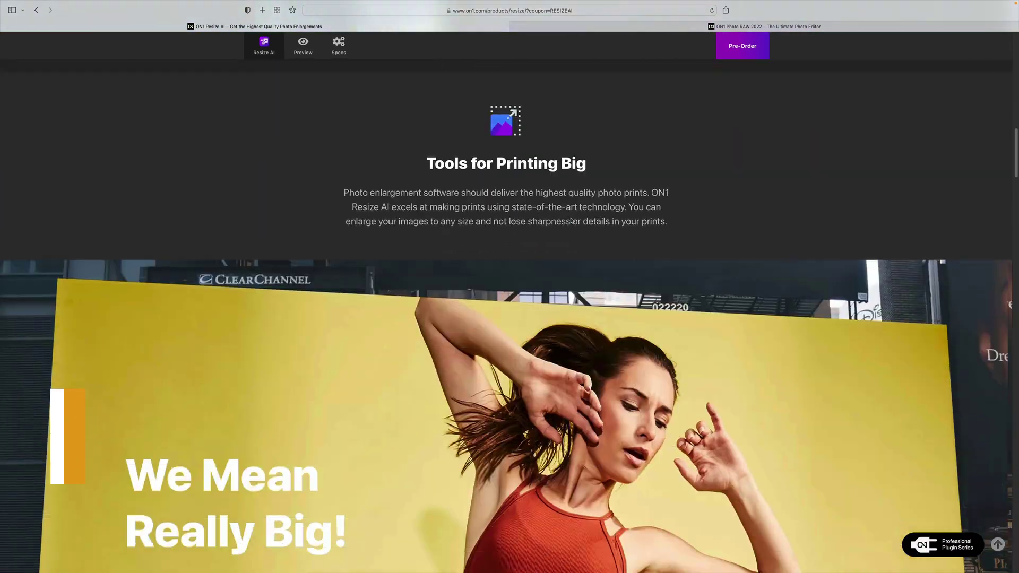
scroll(572, 221, down, 6)
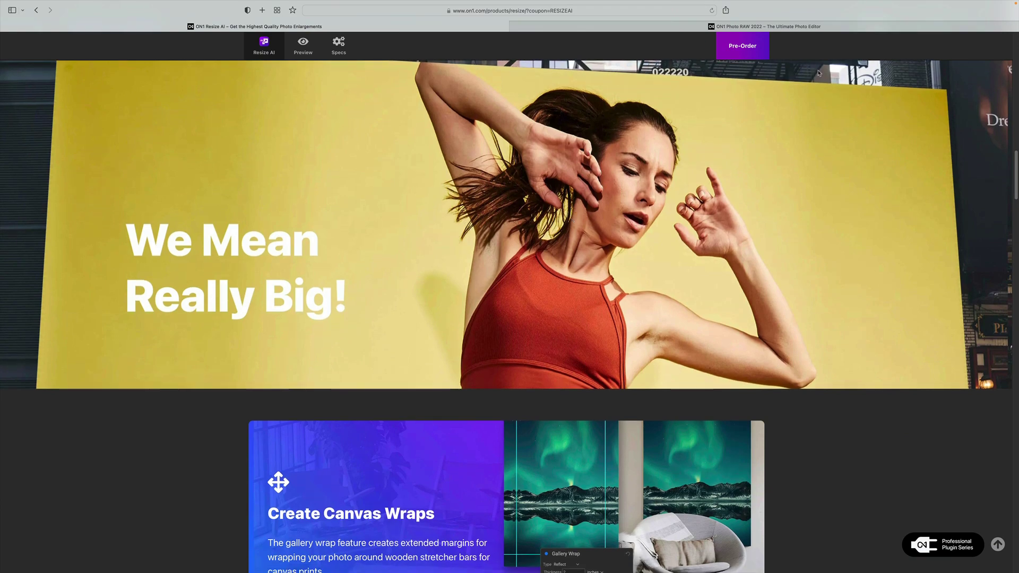
click(792, 28)
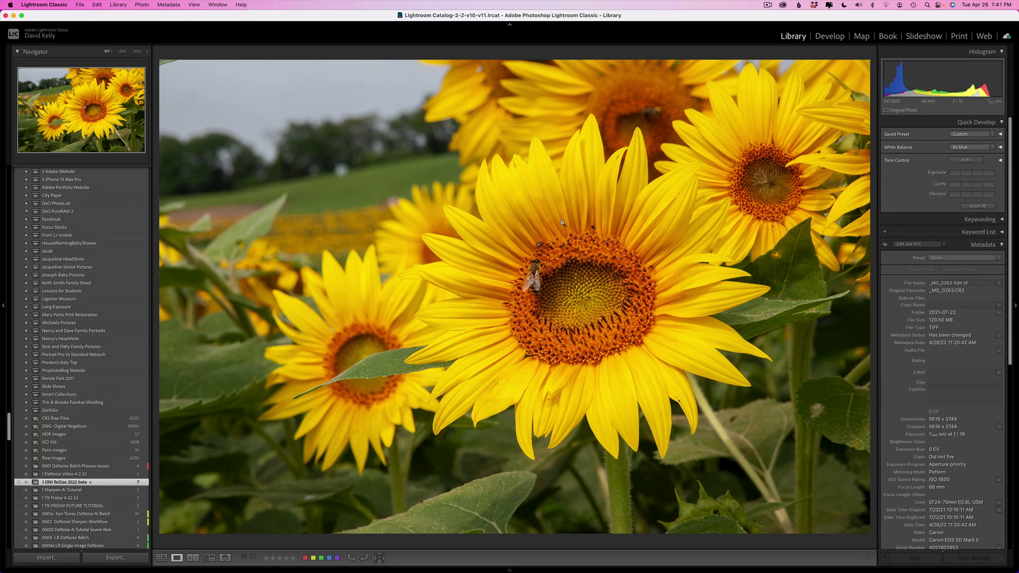
- Send the sunflower photo to ON1 Resize AI 2022 via Edit In
right_click(563, 223)
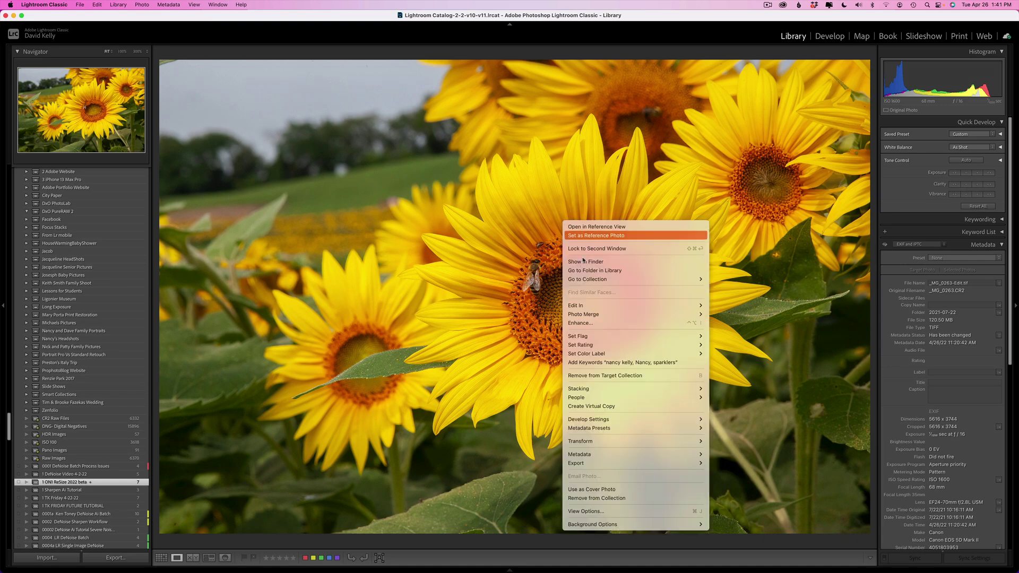
mouse_move(611, 306)
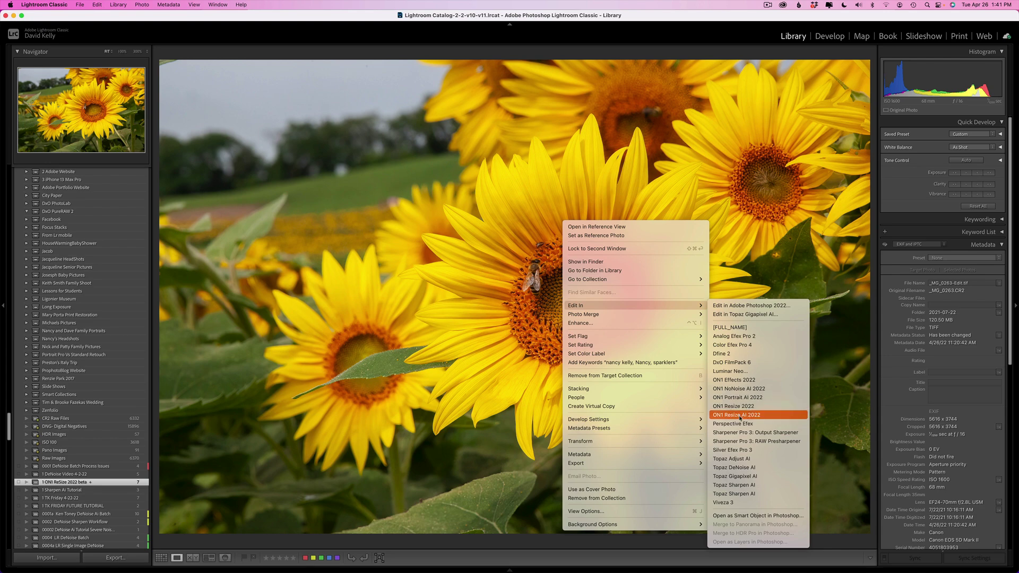
click(740, 417)
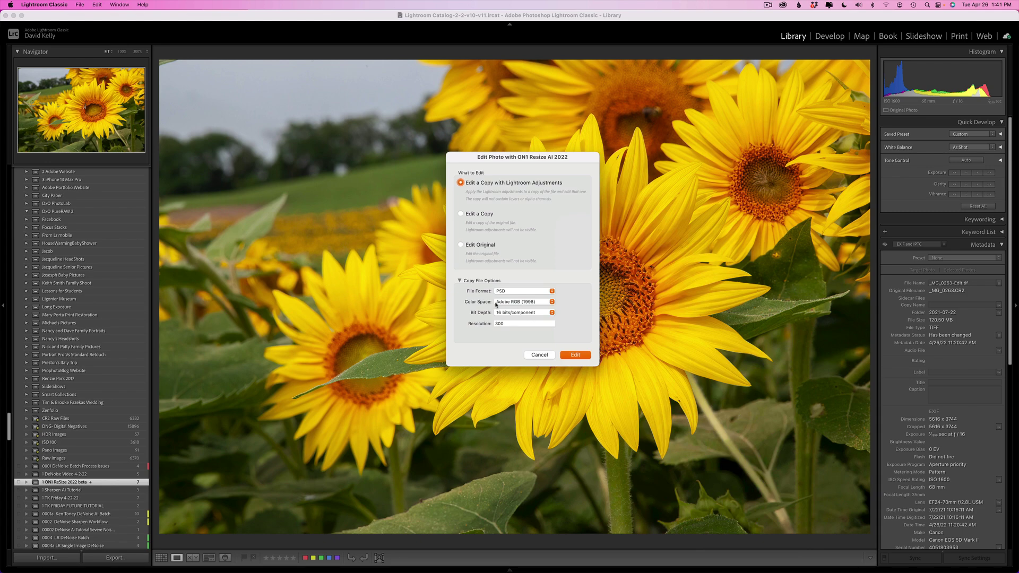
- Make the edit copy a TIFF in ProPhoto RGB at 360 resolution and confirm
click(552, 292)
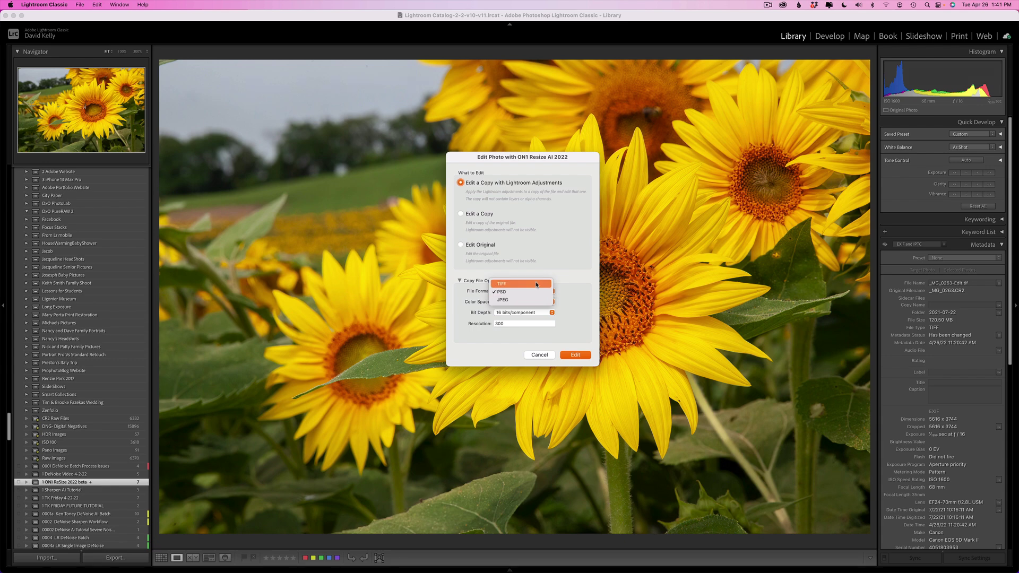
click(536, 284)
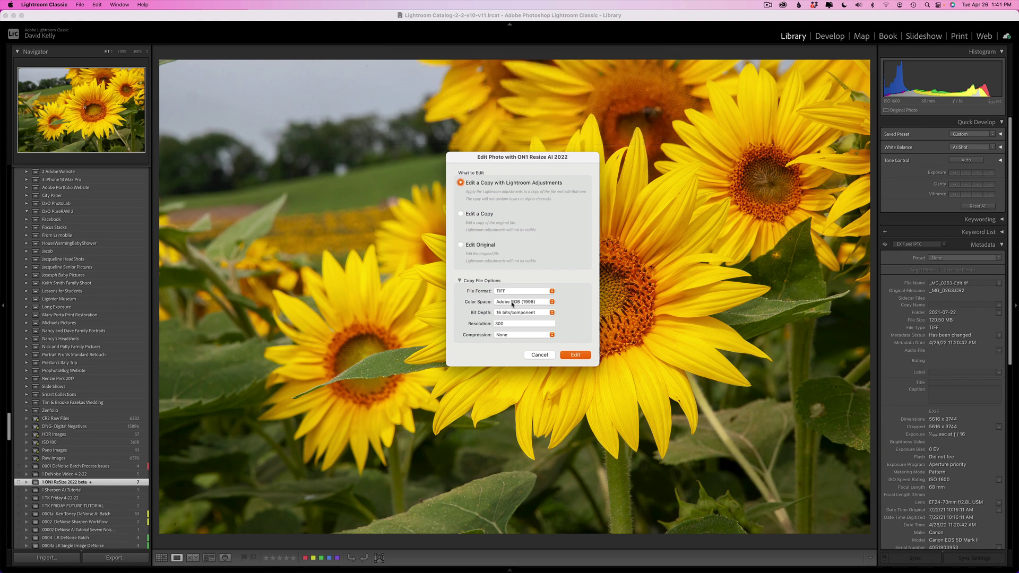
click(553, 303)
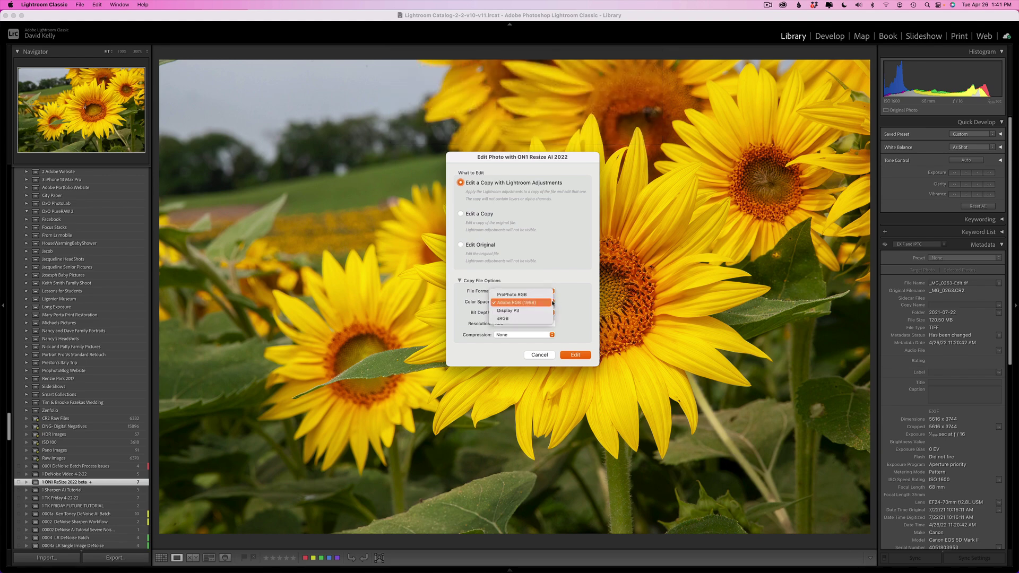
click(533, 296)
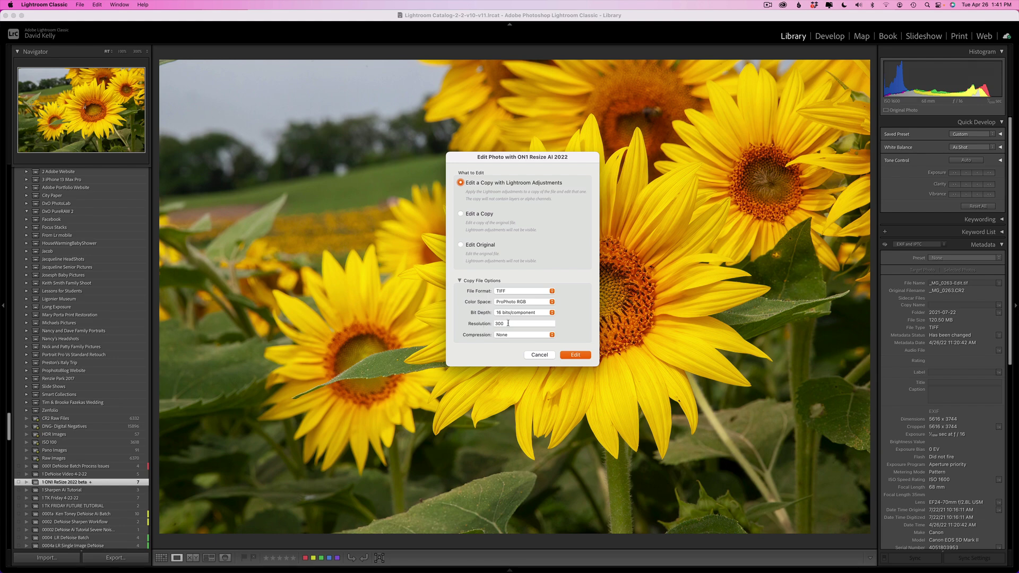
double_click(507, 323)
text(36)
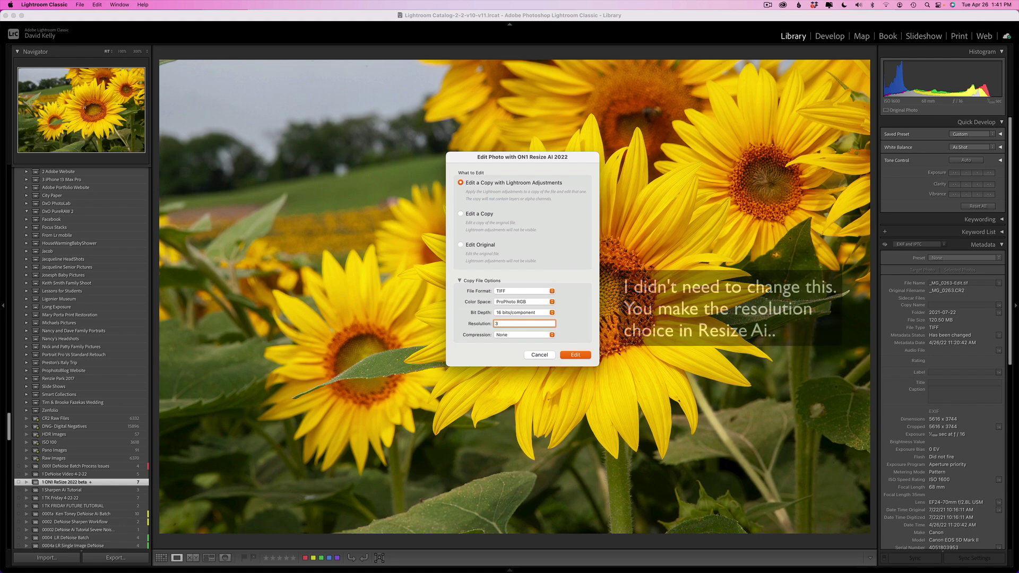
click(577, 321)
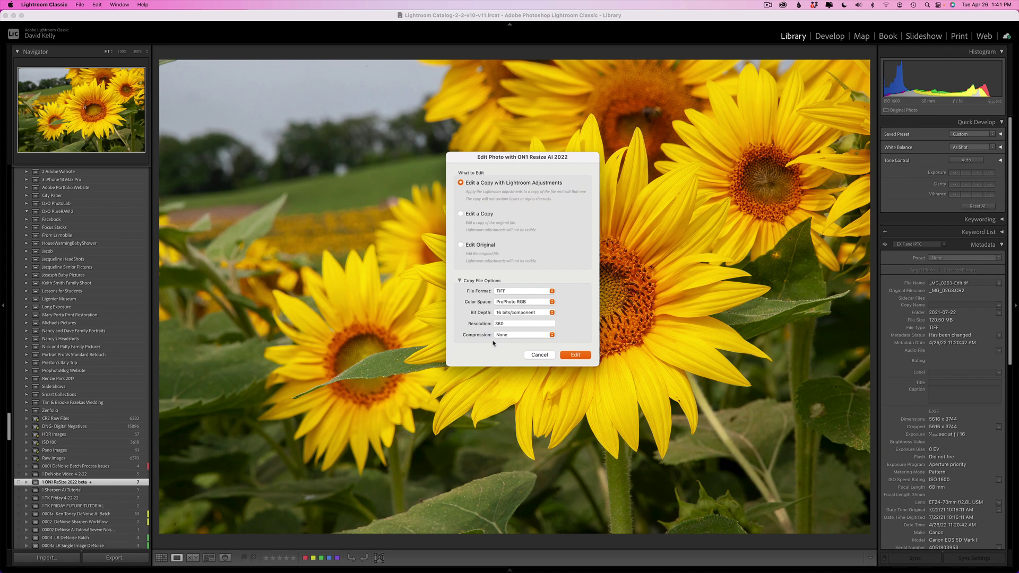
click(576, 355)
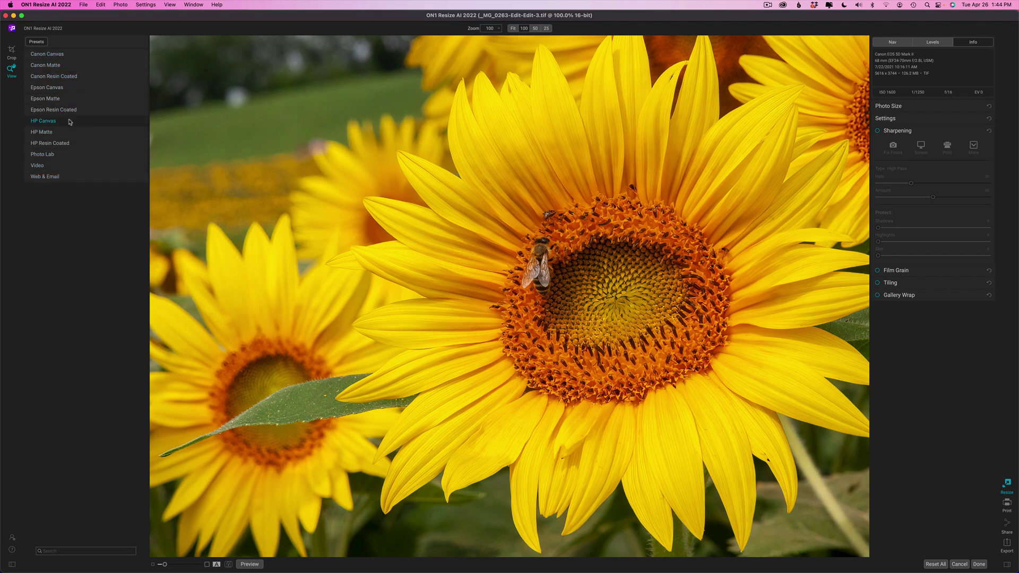
- Let the 5616 x 3744 sunflower TIFF load and fit the whole frame in the window
click(12, 53)
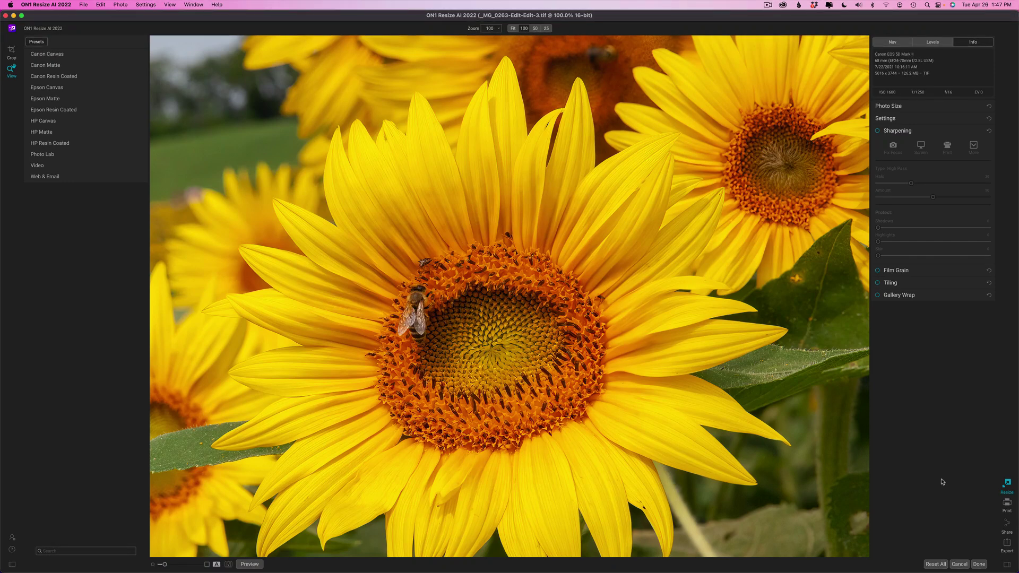
click(228, 179)
click(512, 28)
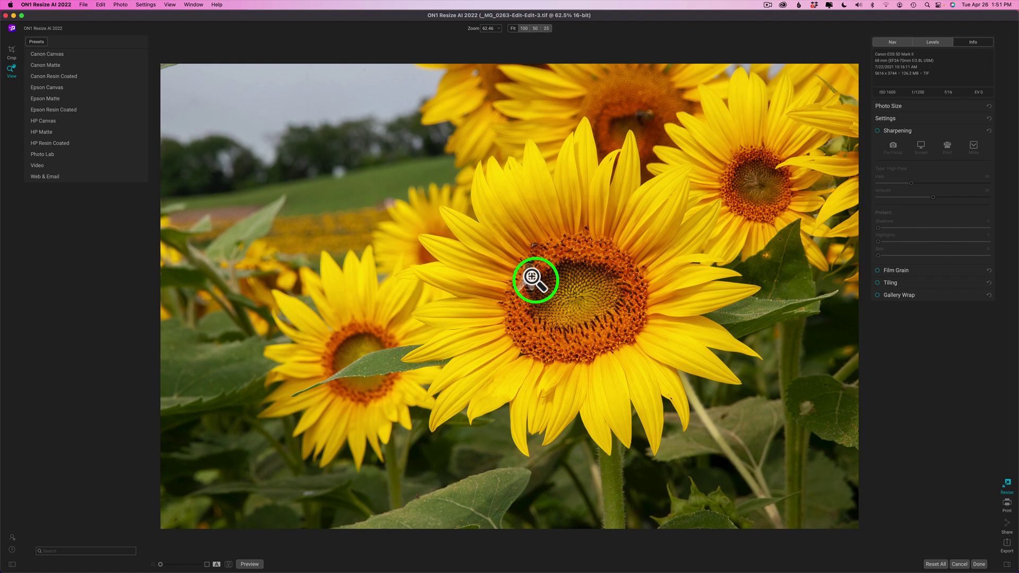
- Activate the Crop tool and lock its aspect ratio to 1x1 (Square)
click(13, 51)
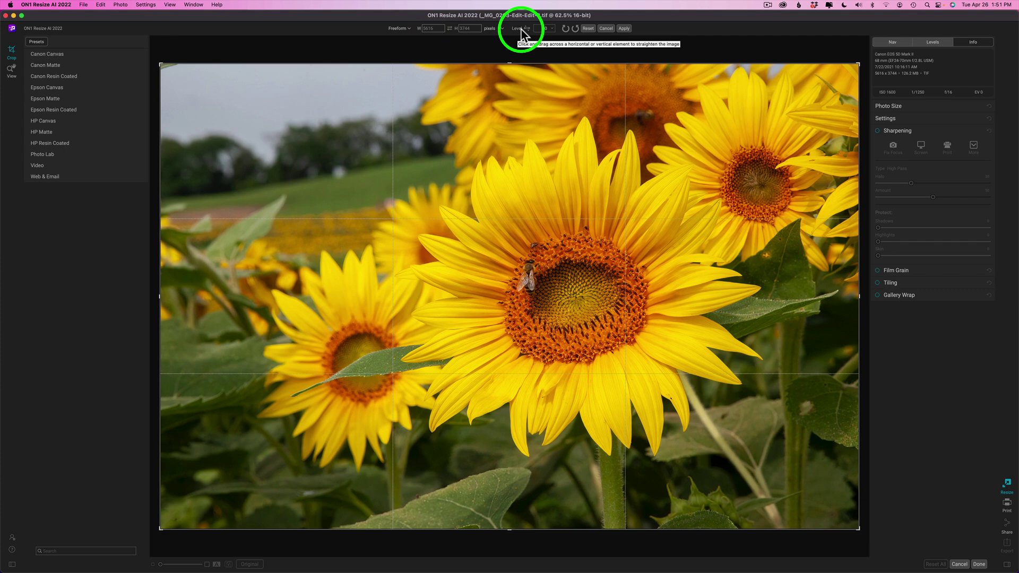
click(571, 30)
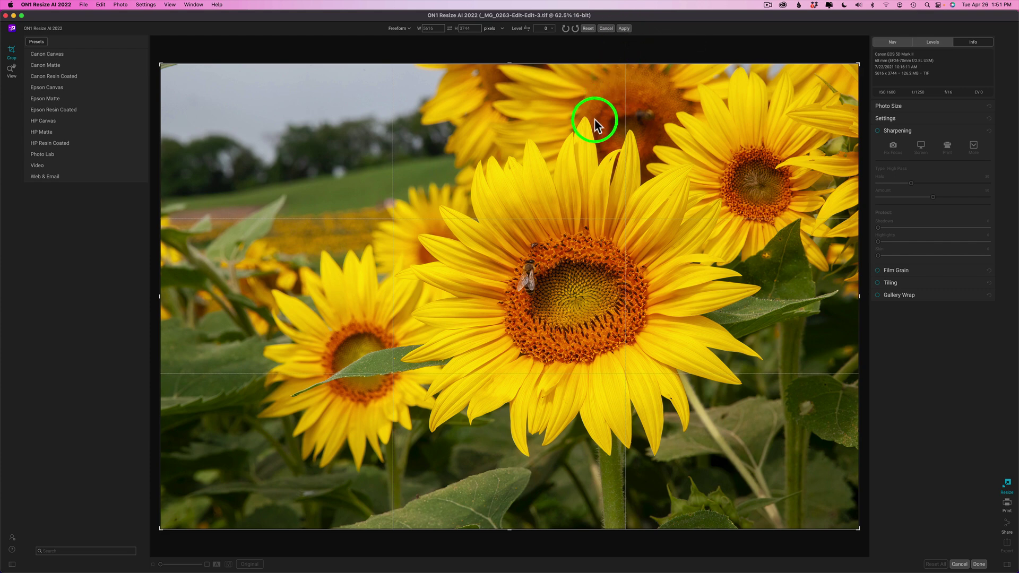
click(410, 29)
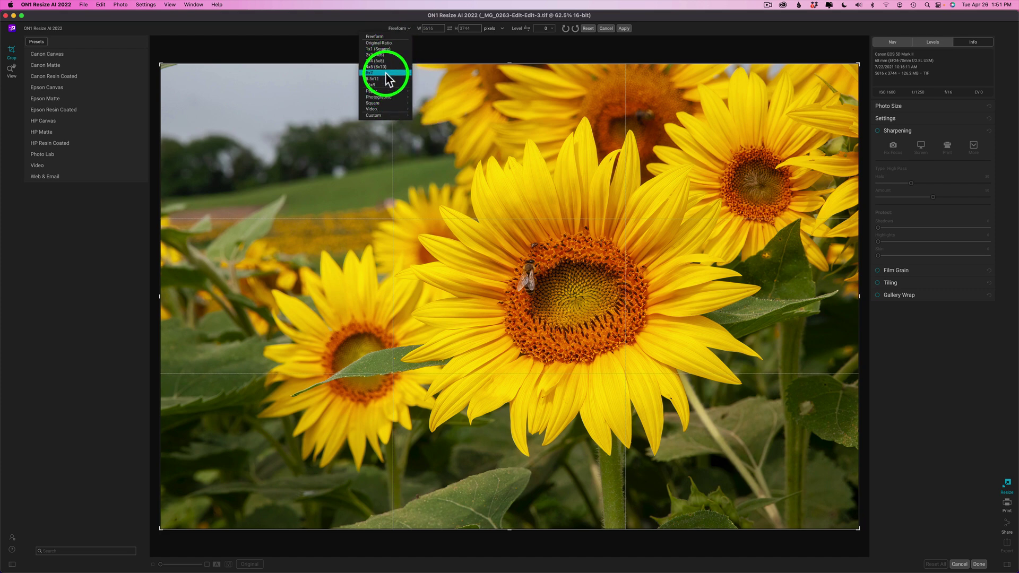
mouse_move(386, 90)
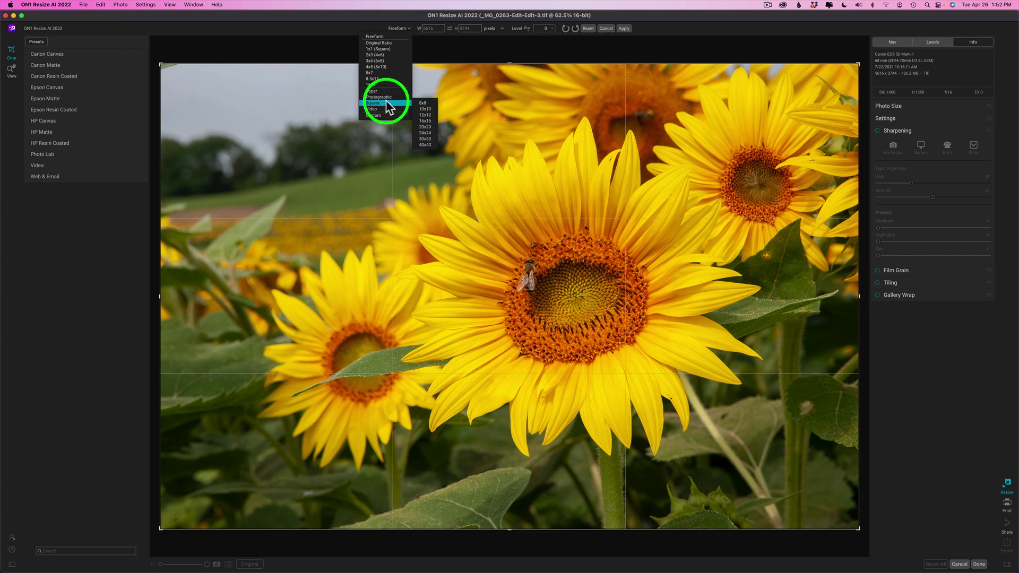
click(329, 52)
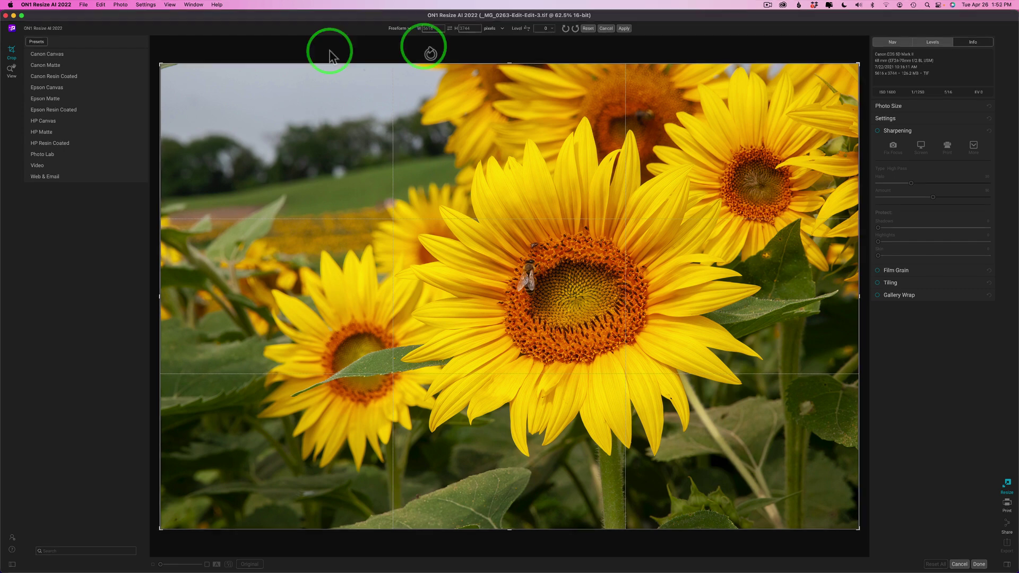
click(411, 30)
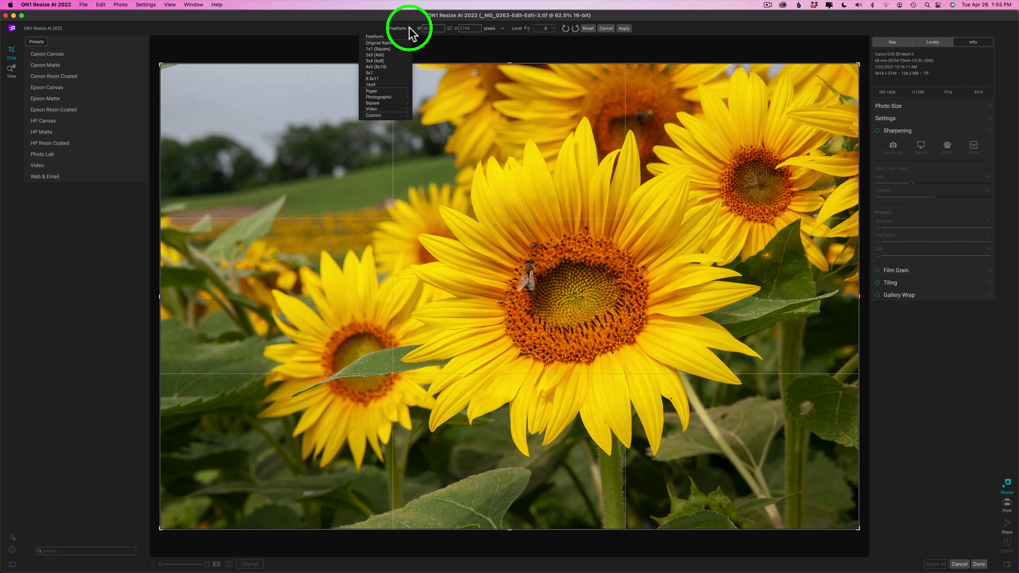
click(380, 49)
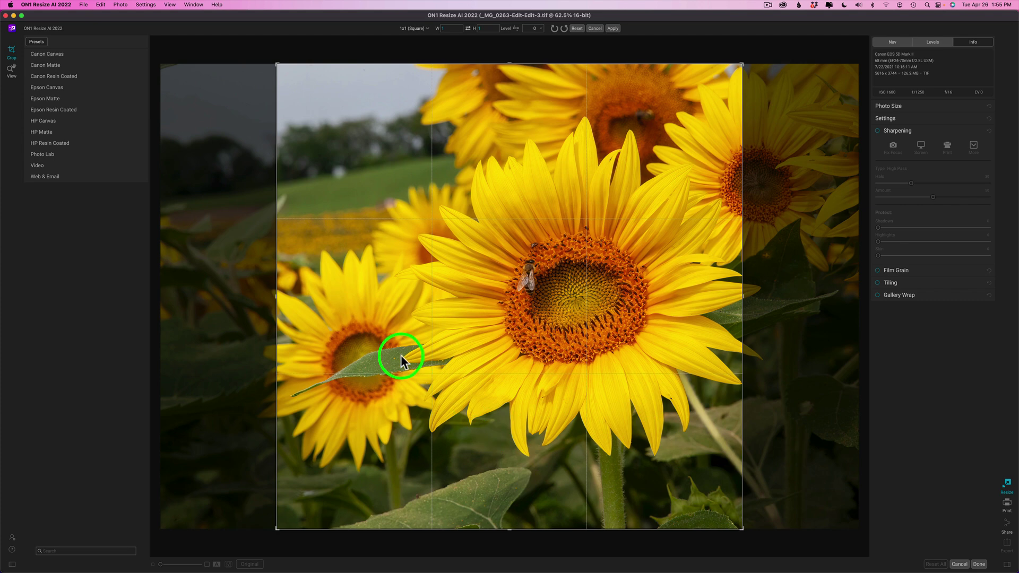
- Shrink the square crop around the bee on the sunflower's centre and apply it
drag(278, 530, 405, 455)
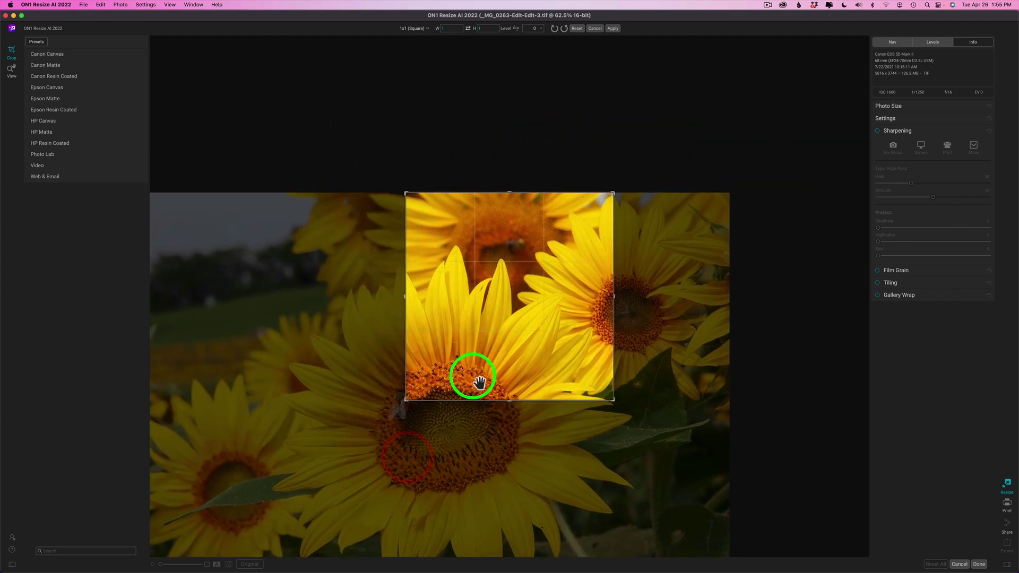
drag(461, 399, 549, 230)
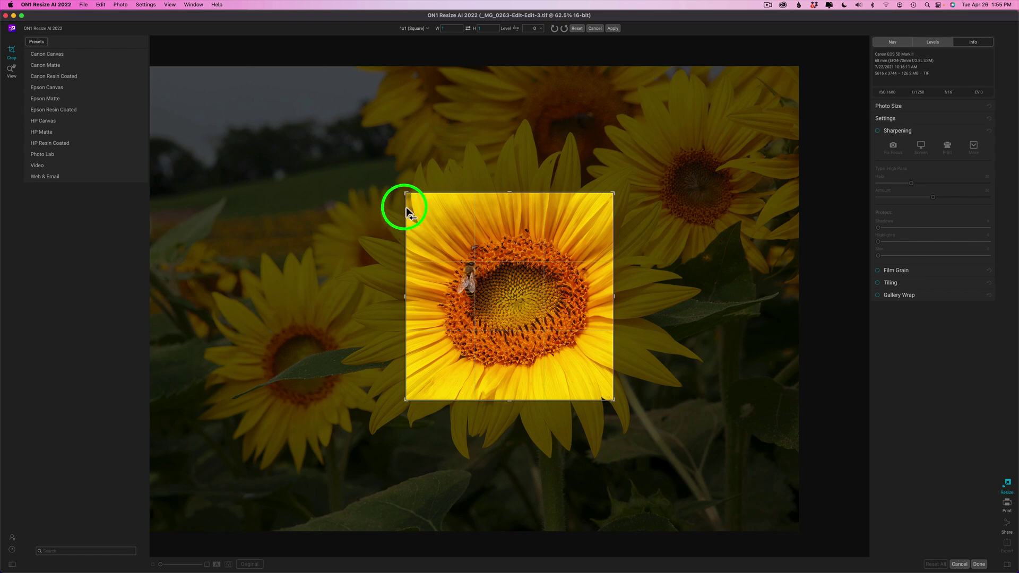
drag(409, 300, 414, 296)
drag(480, 293, 489, 292)
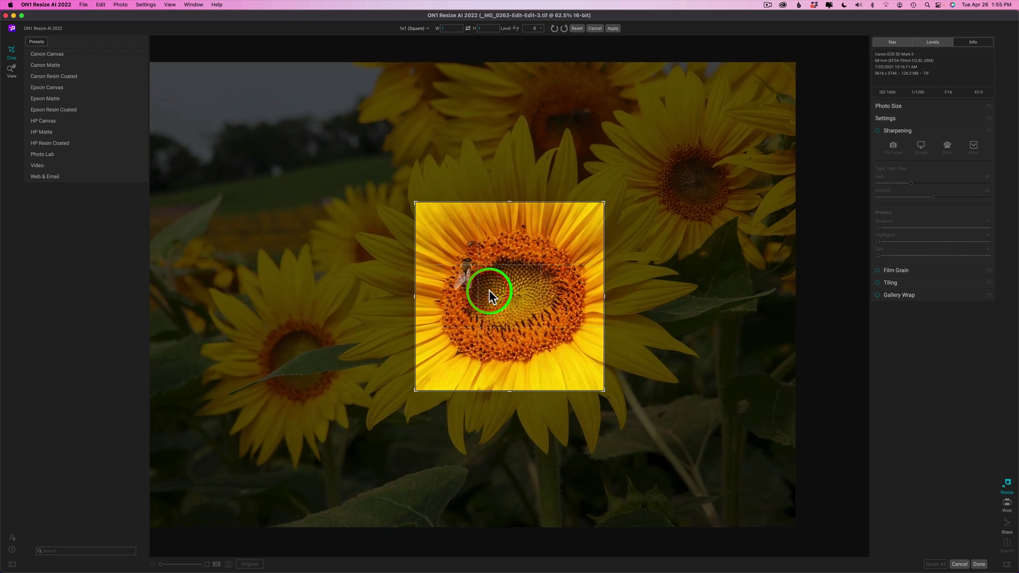
drag(489, 292, 484, 291)
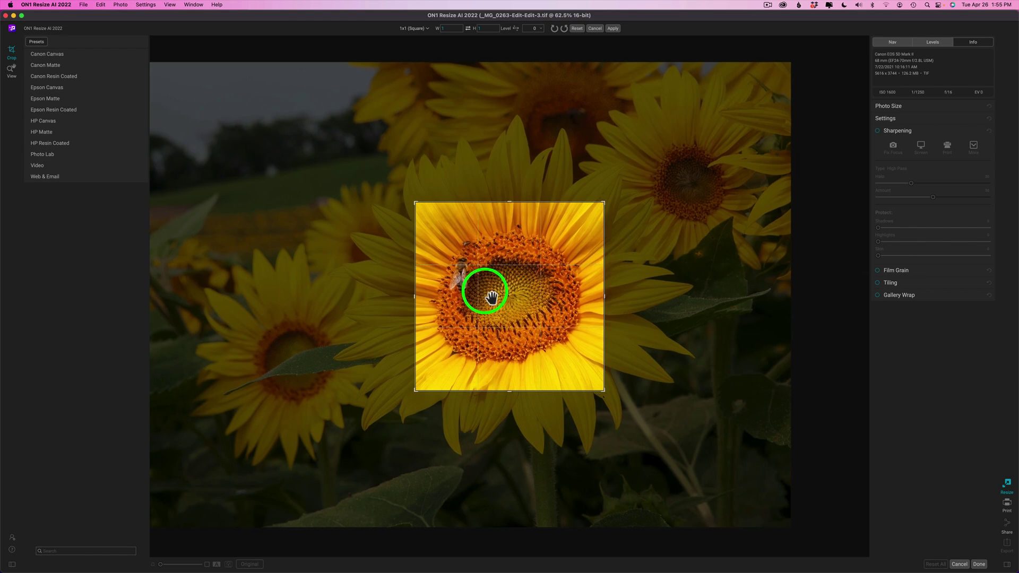
drag(485, 291, 486, 291)
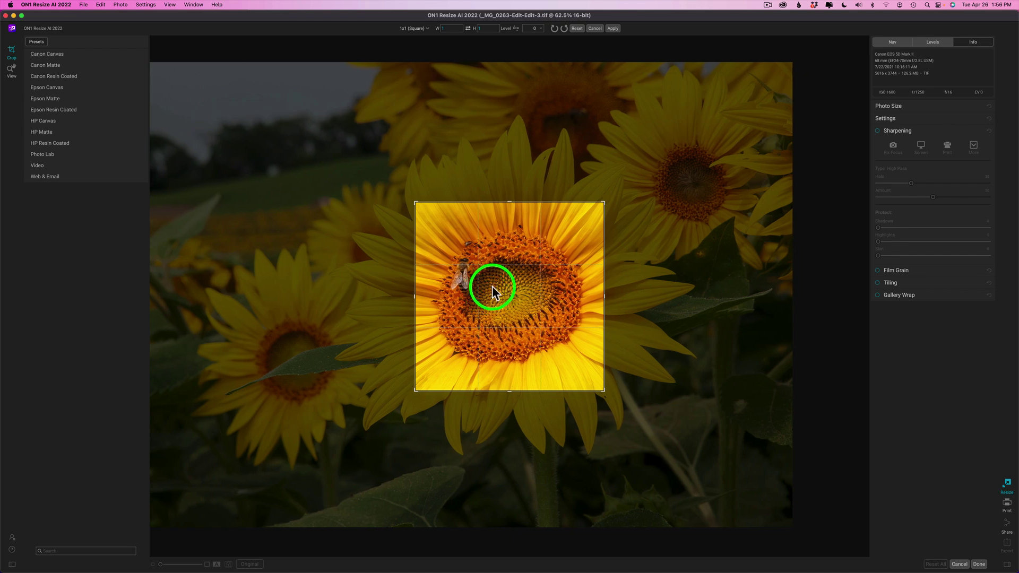
click(616, 28)
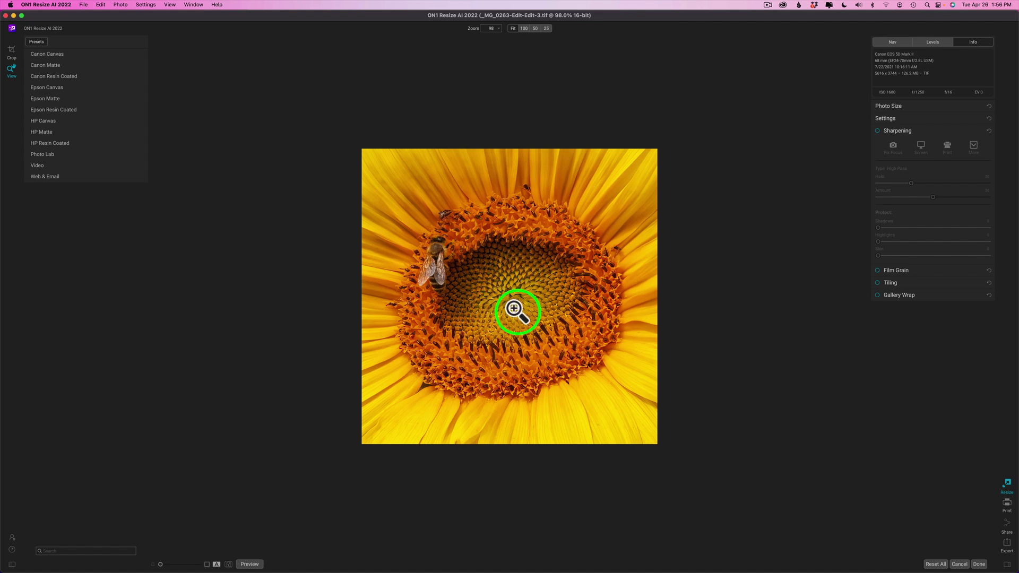
- Reopen the crop, fine-tune the flower's position, and apply it again
click(13, 52)
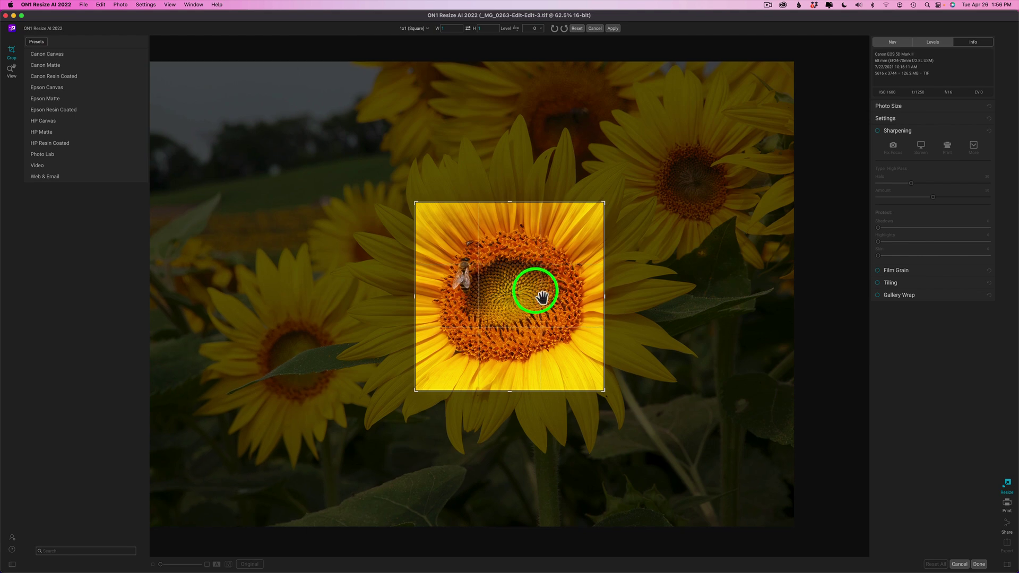
drag(541, 297, 538, 299)
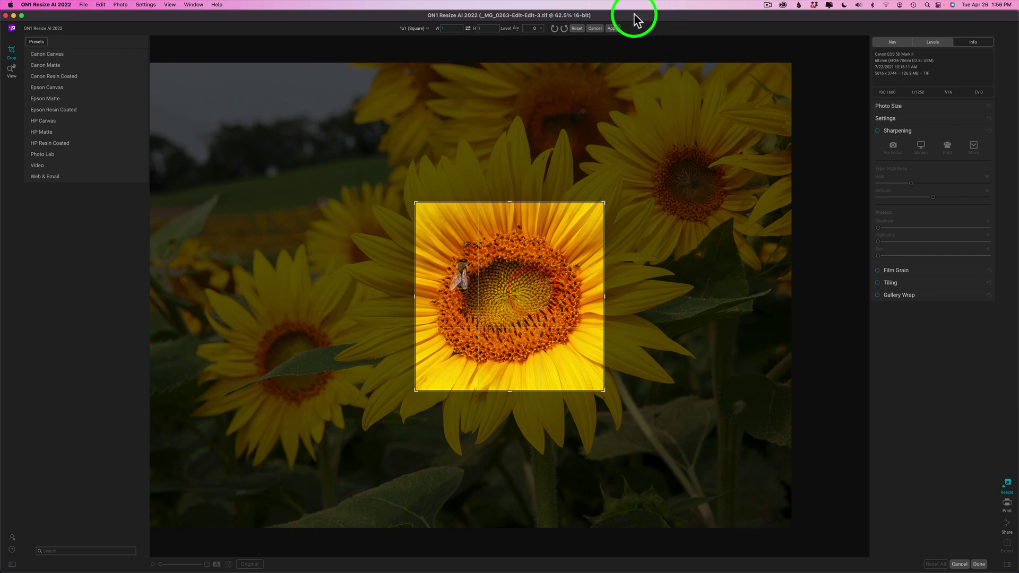
click(614, 29)
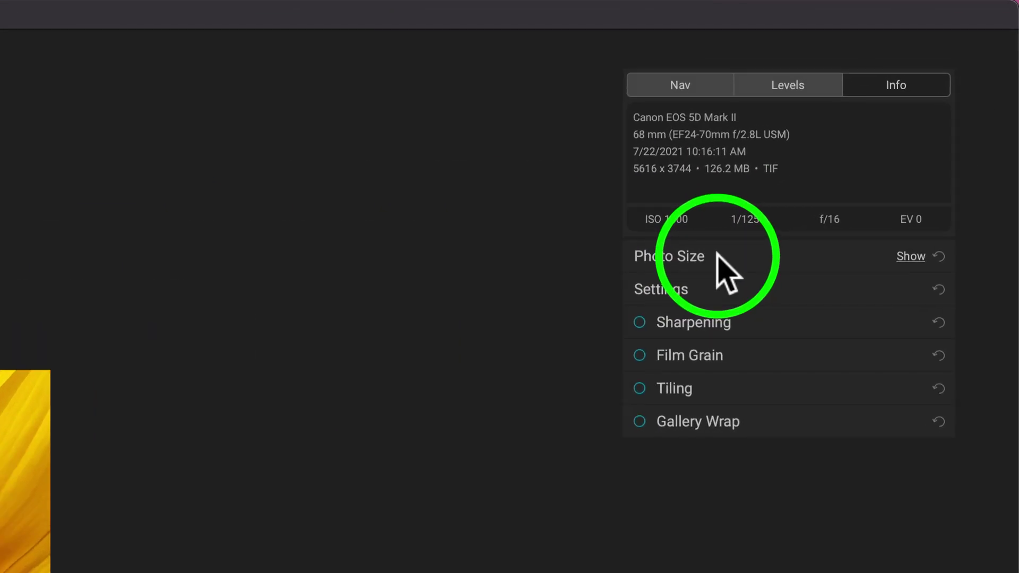
- Show Photo Size for the 1515 x 1515 crop, keeping Long Edge resizing in pixels
click(906, 105)
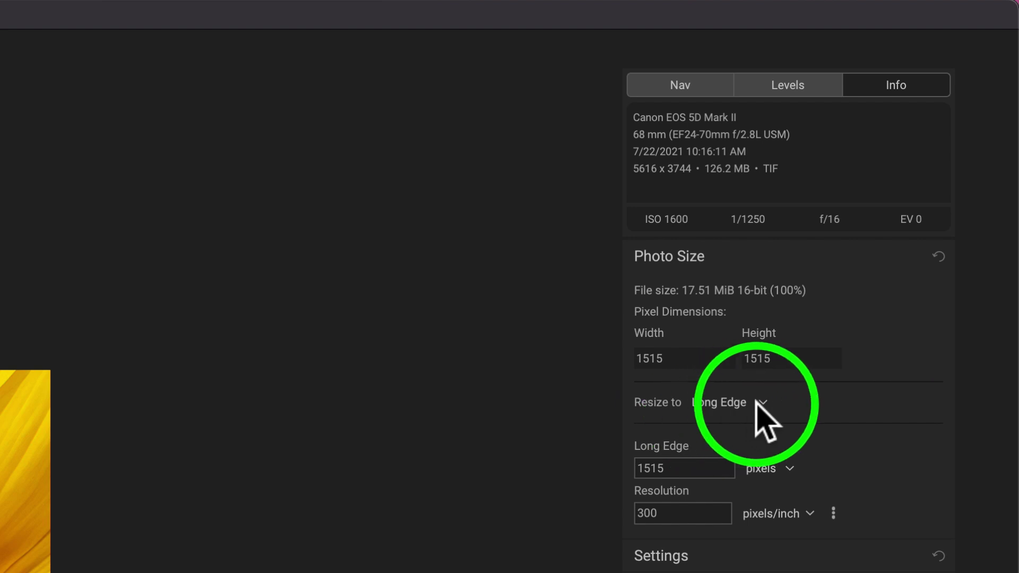
click(785, 371)
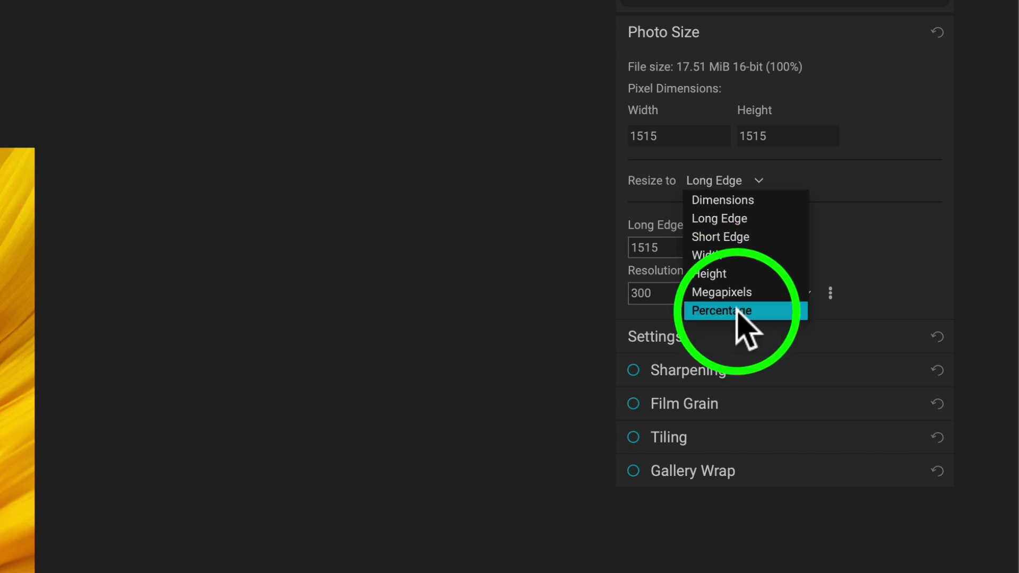
click(870, 242)
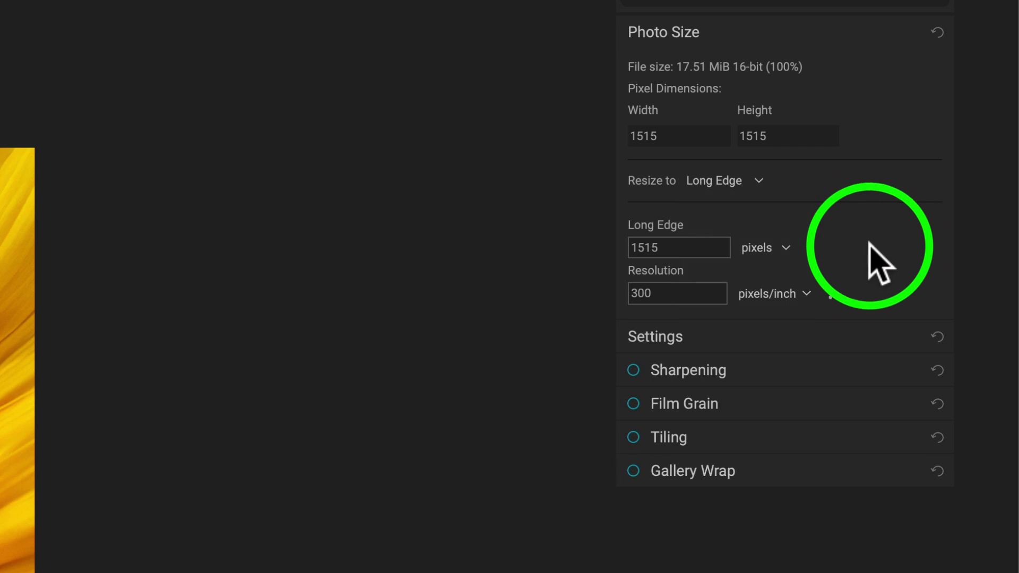
click(788, 247)
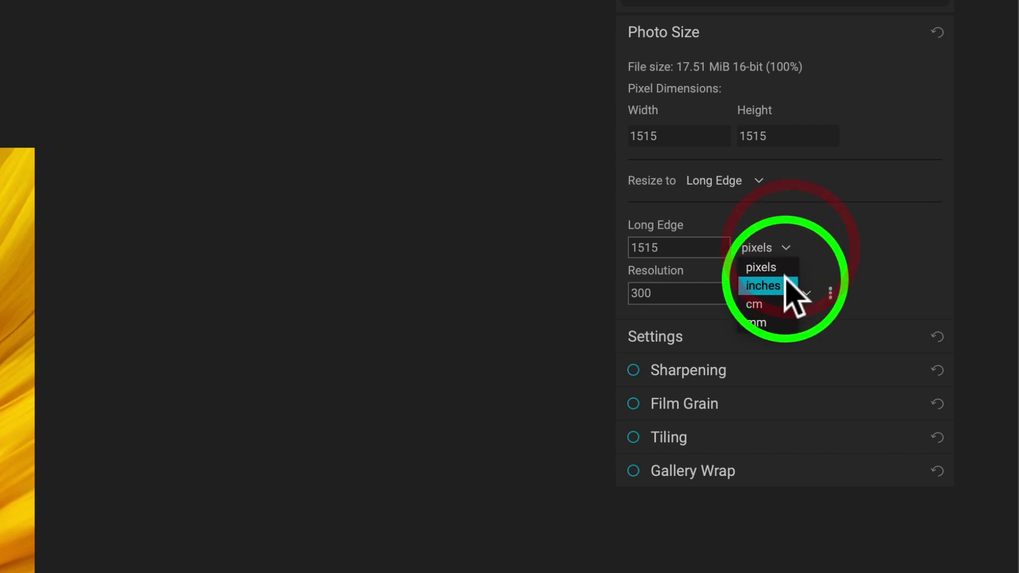
click(879, 244)
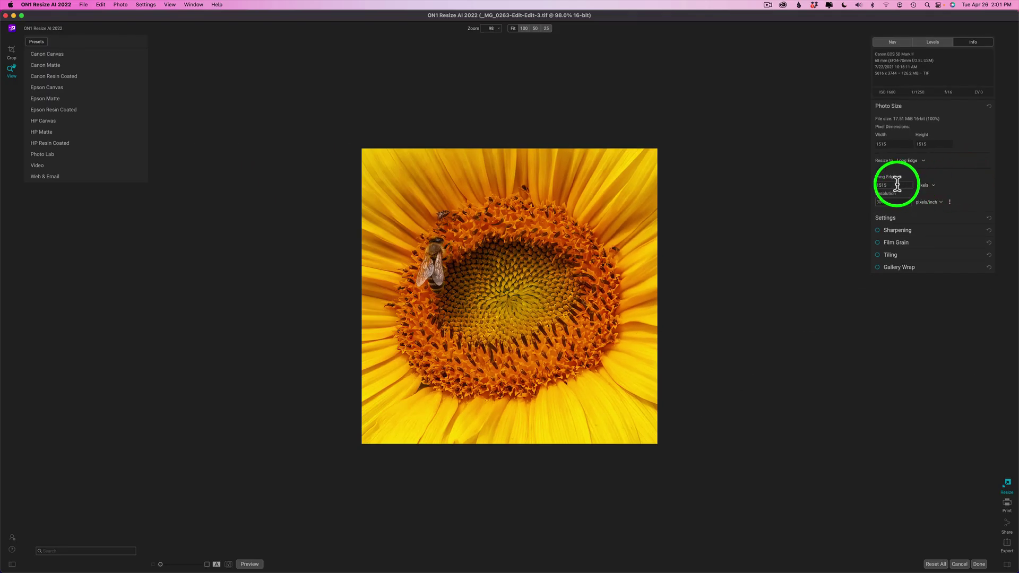
- Enter 6000 pixels for the long edge, enlarging the crop to 6000 x 6000
drag(894, 182, 848, 180)
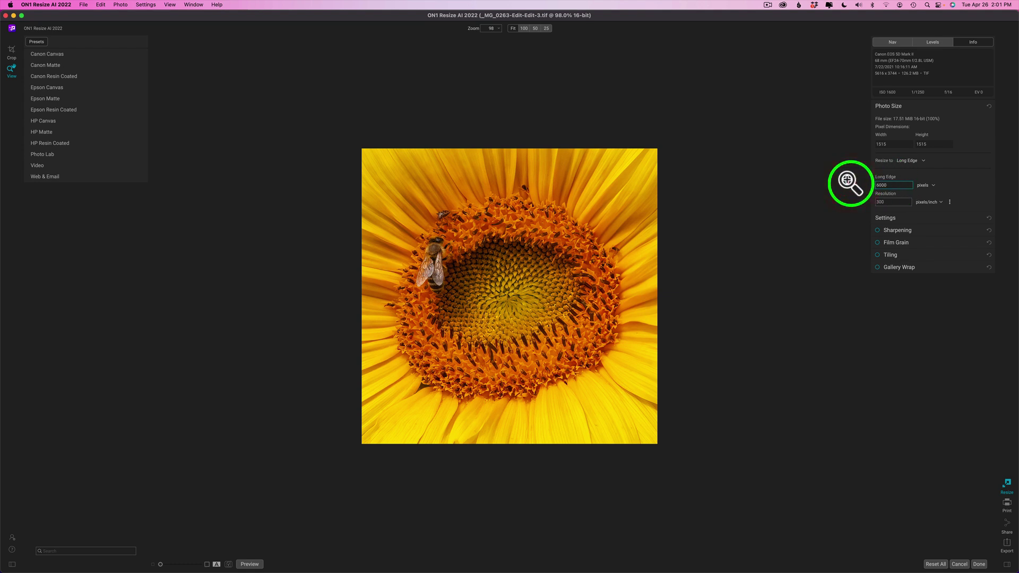
click(962, 185)
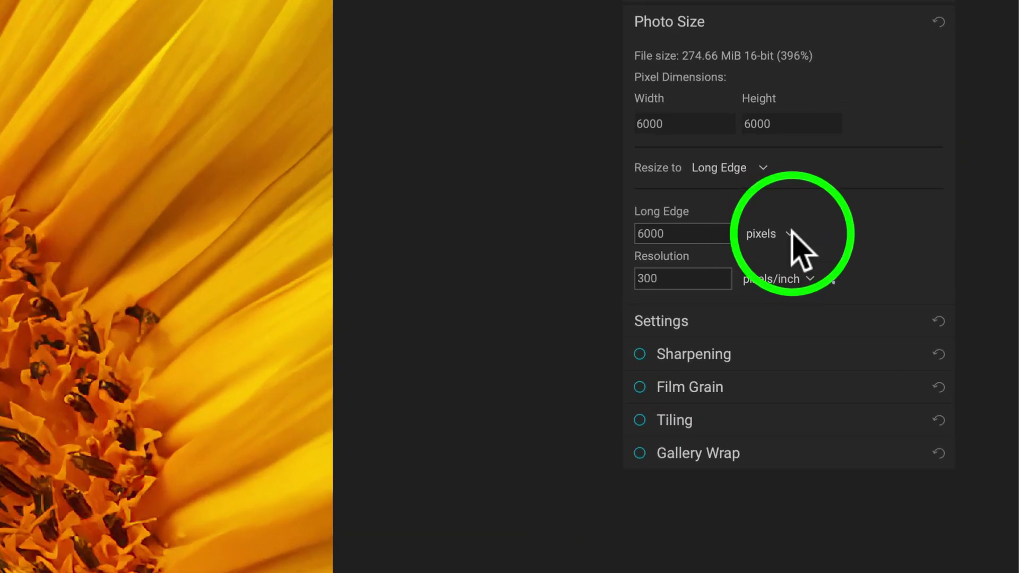
- Switch the long-edge unit from pixels to inches
click(790, 234)
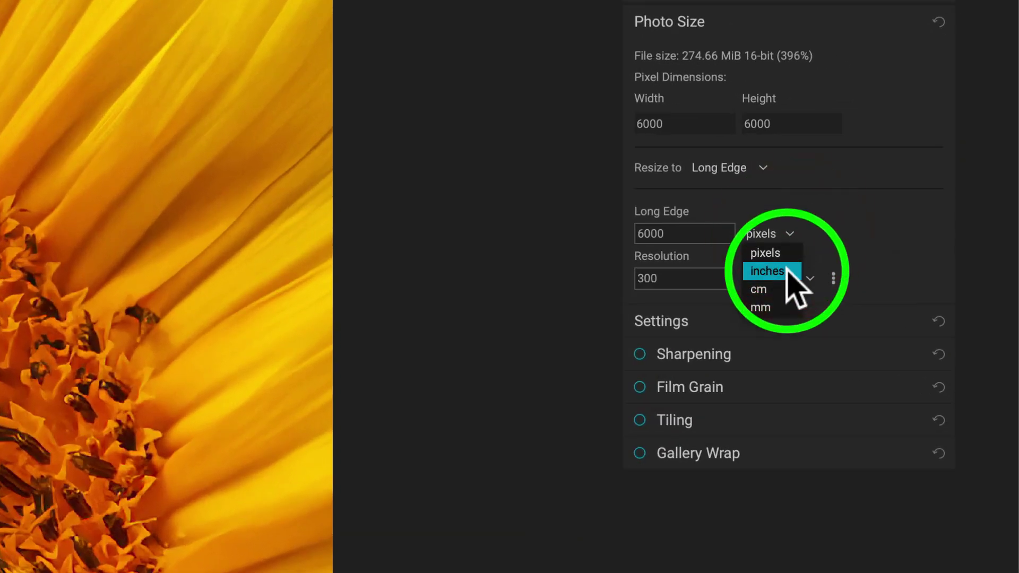
click(788, 271)
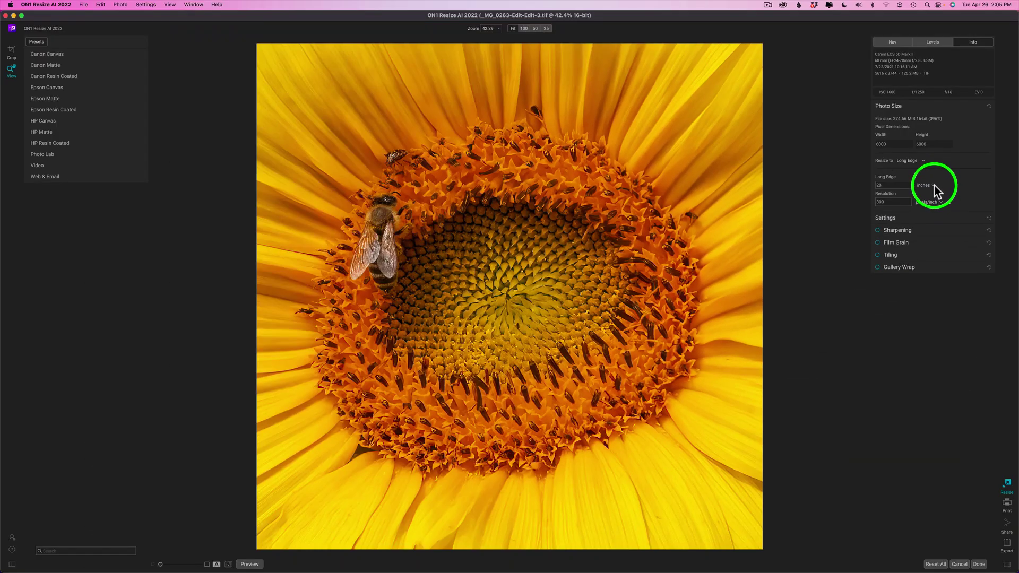
click(934, 185)
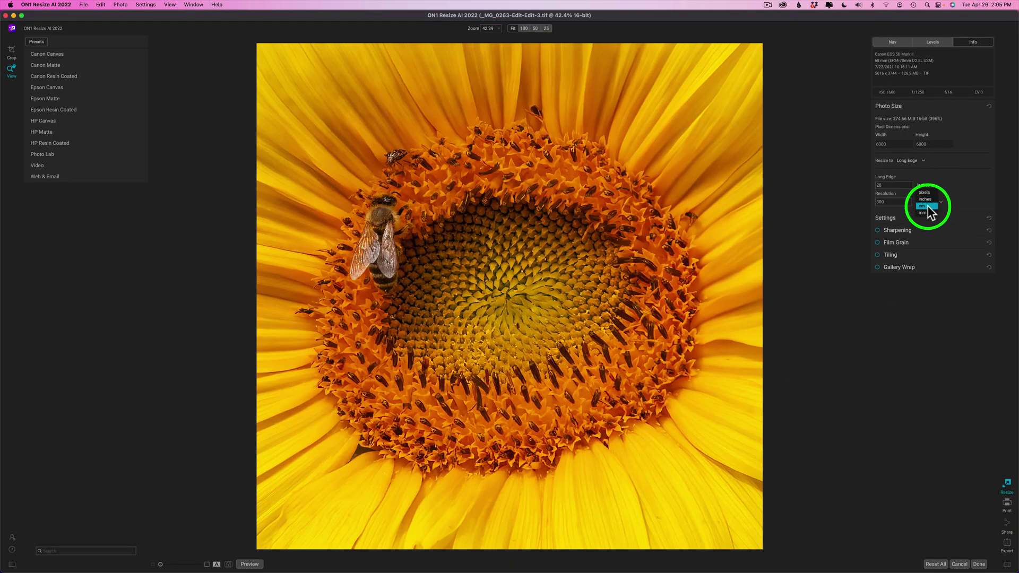
click(961, 182)
click(965, 183)
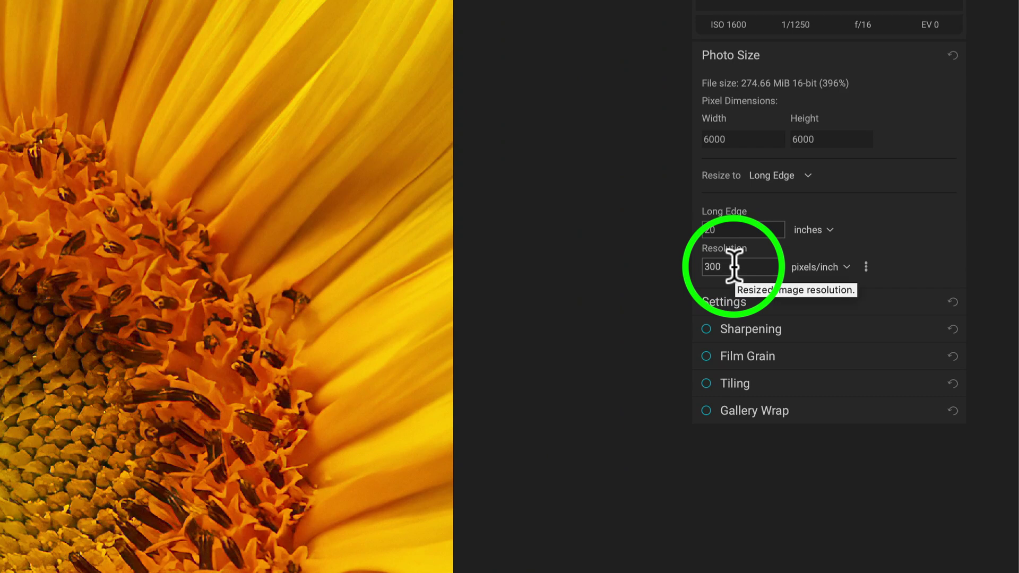
- Set resolution to 360 pixels/inch, giving 7200 x 7200 pixels at 20 inches
drag(735, 266, 678, 262)
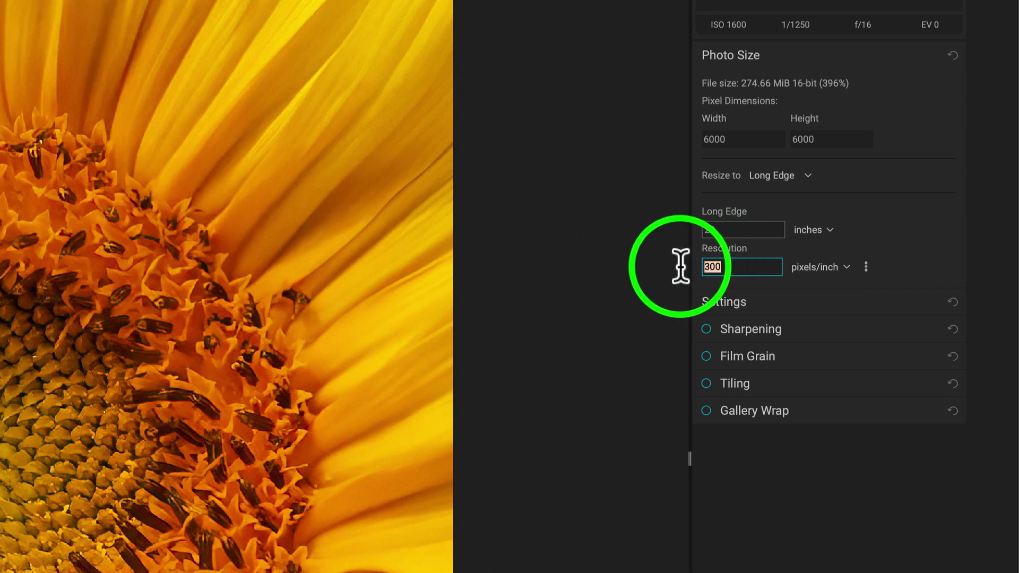
text(3)
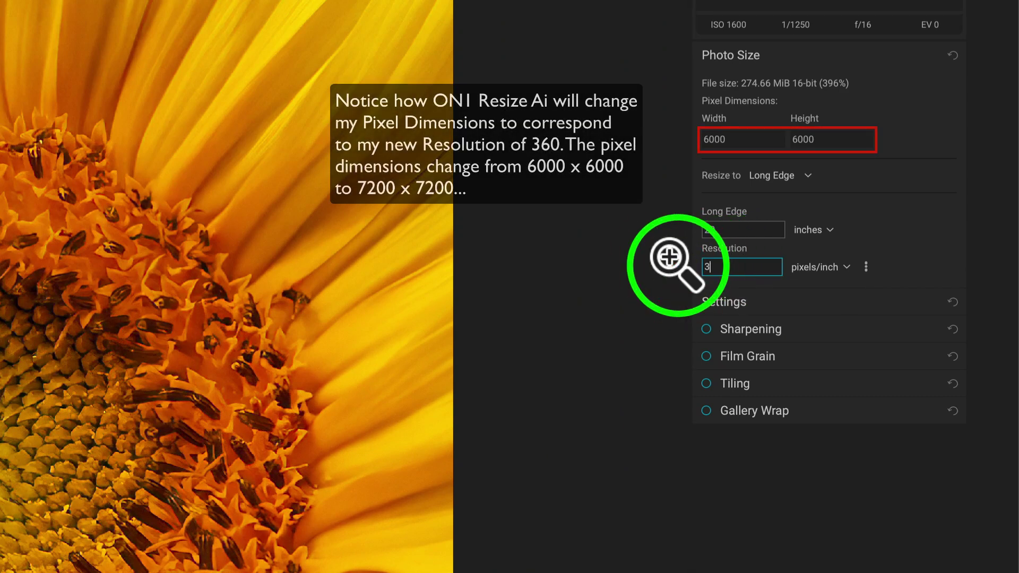
text(60)
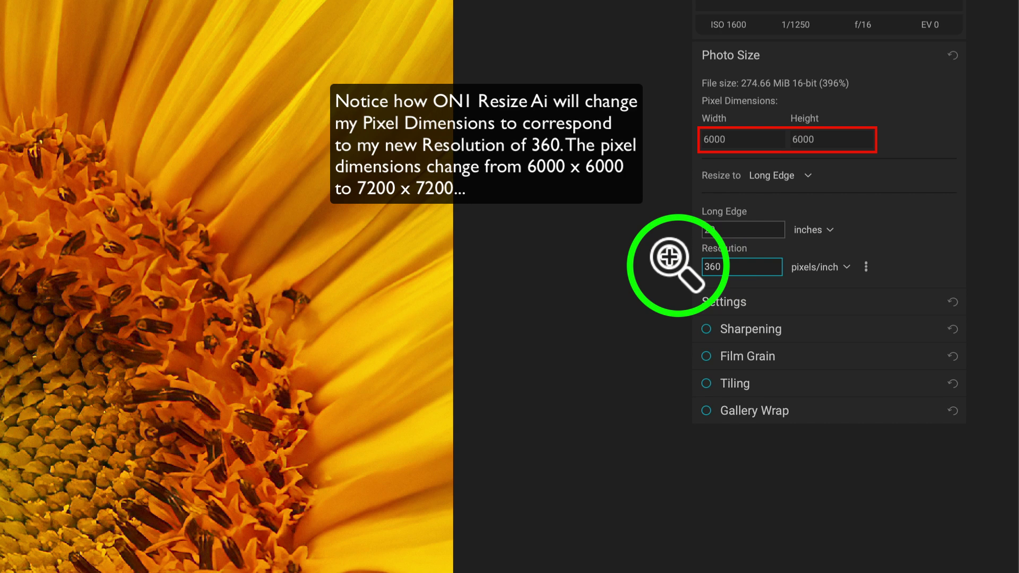
click(905, 243)
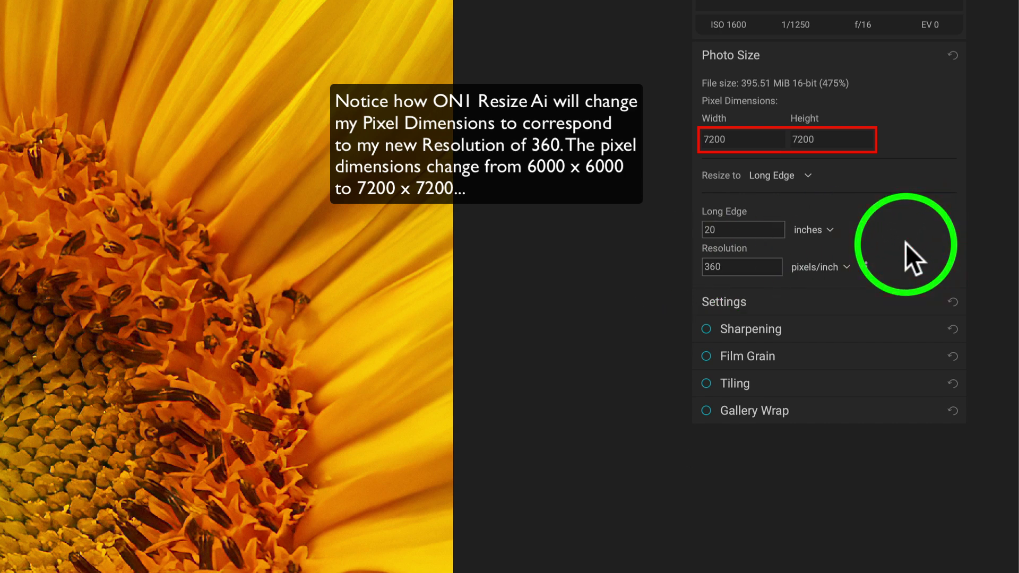
click(866, 266)
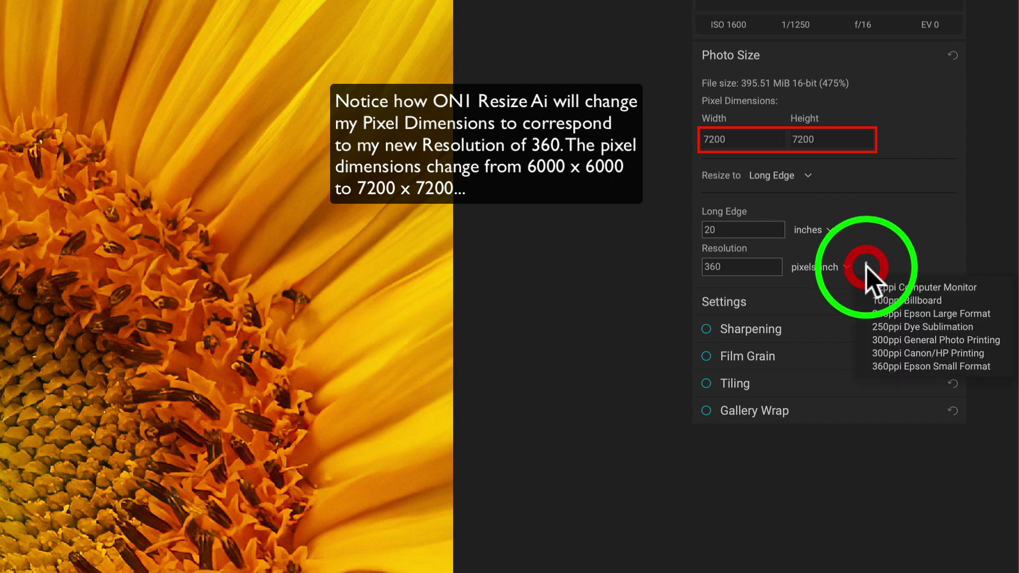
click(906, 358)
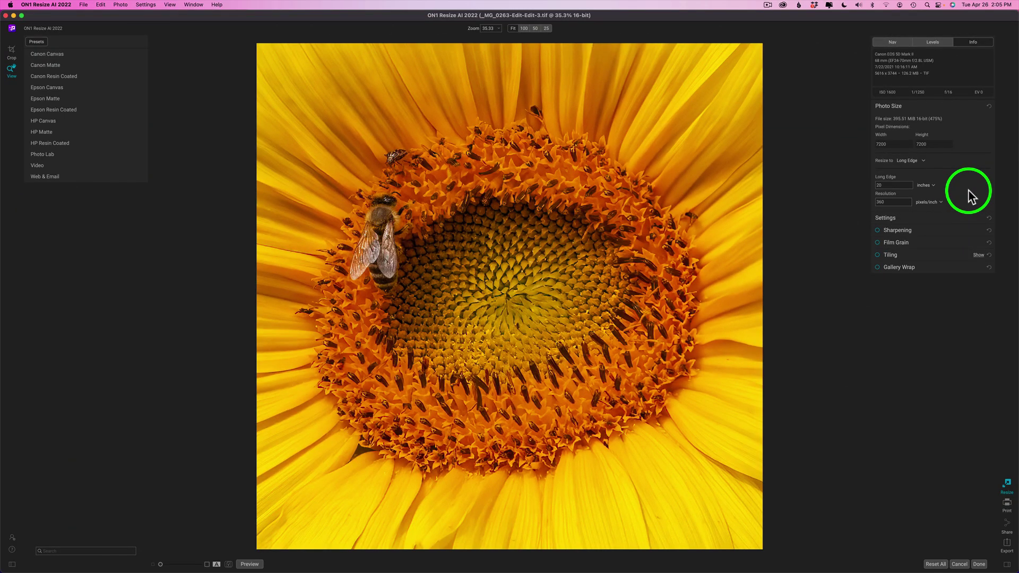
mouse_move(944, 206)
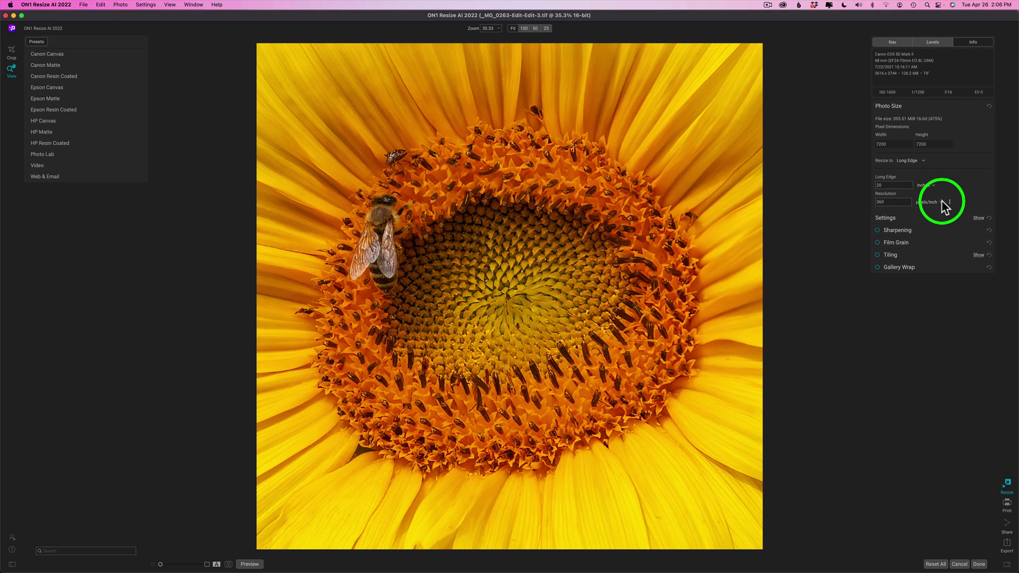
click(935, 203)
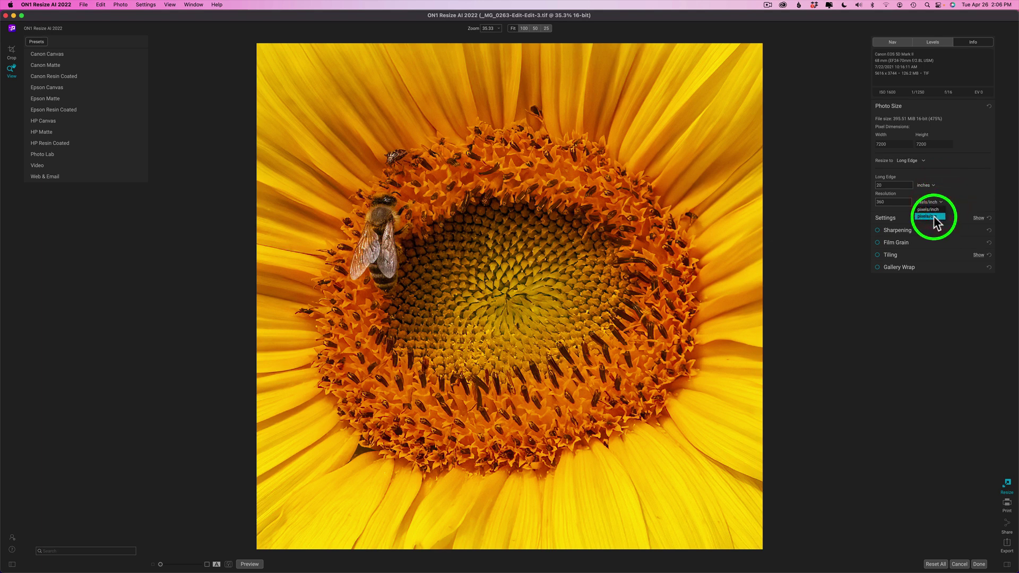
click(963, 192)
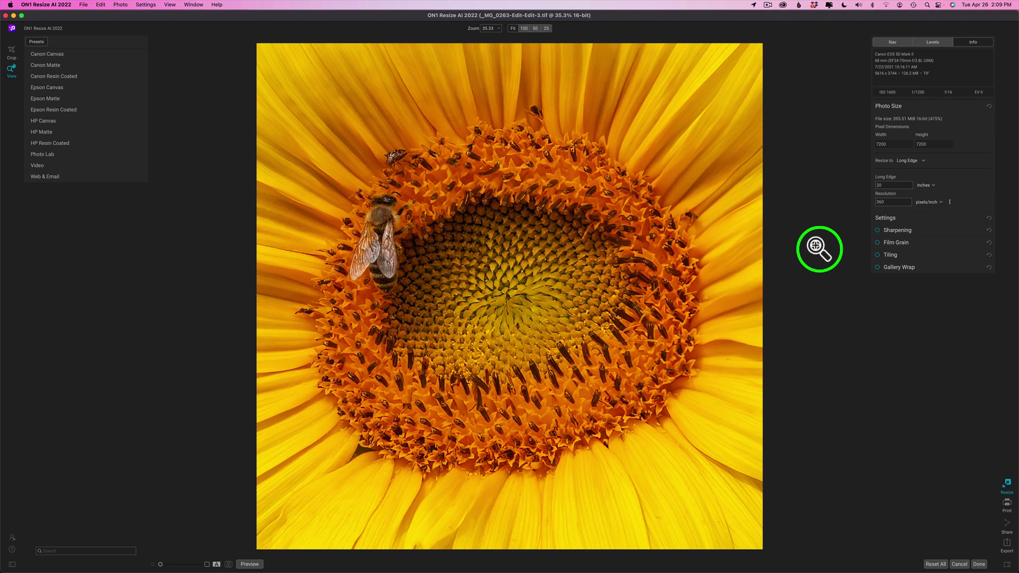
- Zoom to 100% on the bee and pan across the flower disc, florets and left petals
click(383, 215)
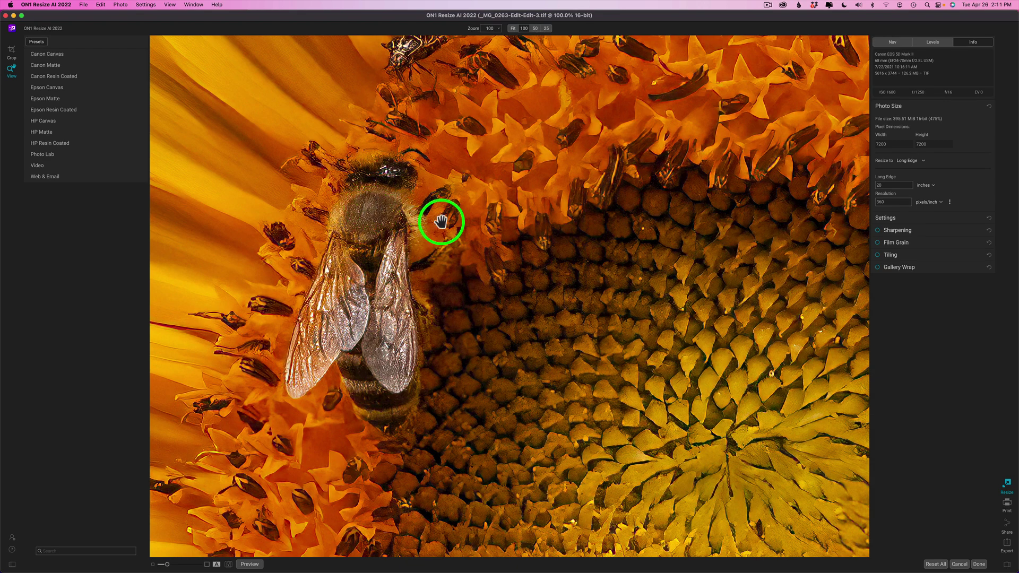
drag(685, 236, 403, 412)
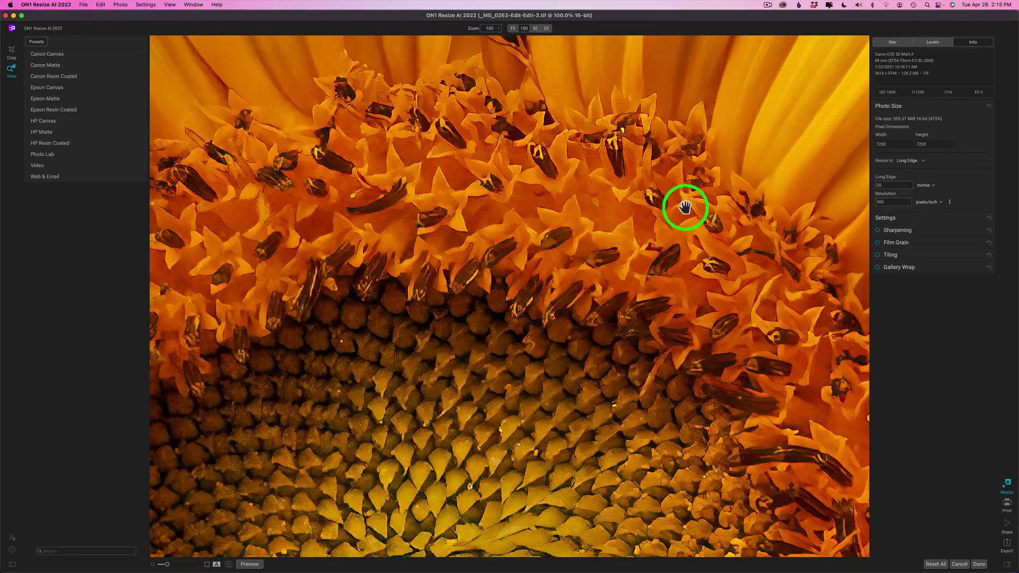
drag(685, 212, 647, 15)
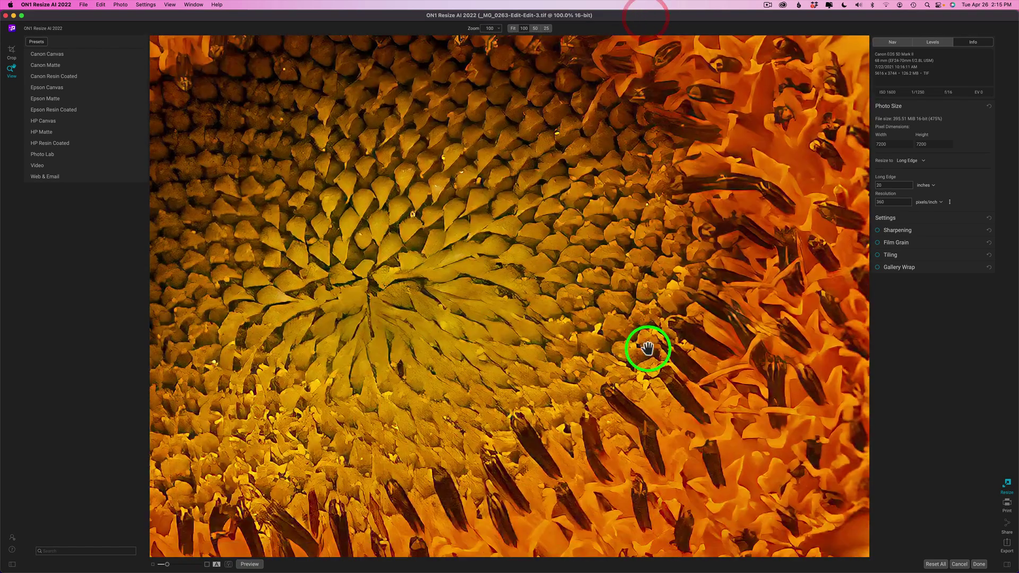
drag(647, 349, 644, 61)
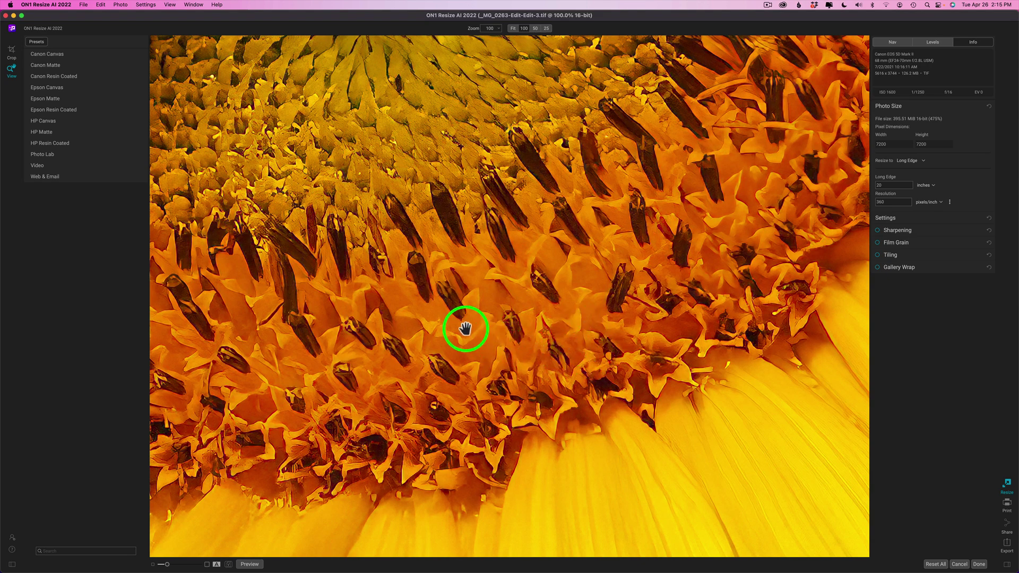
drag(444, 327, 833, 365)
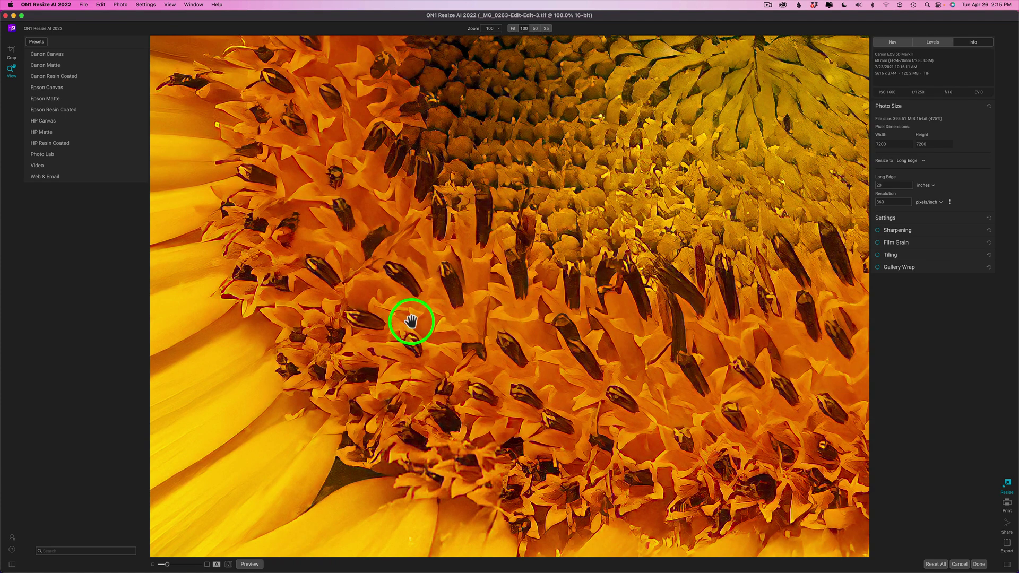
drag(357, 167, 505, 541)
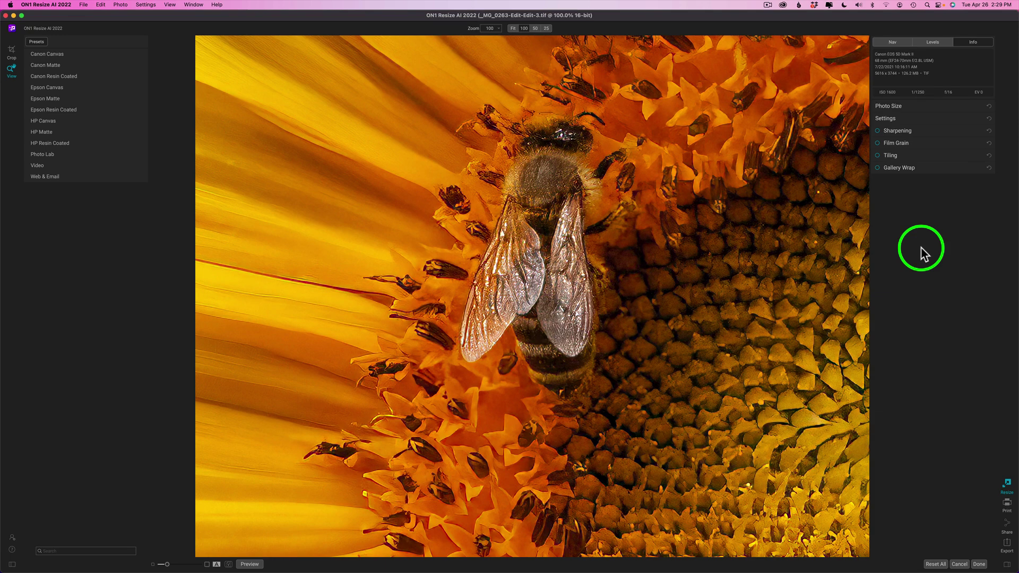
- Turn on Sharpening with Progressive type and try the Screen preset
click(910, 130)
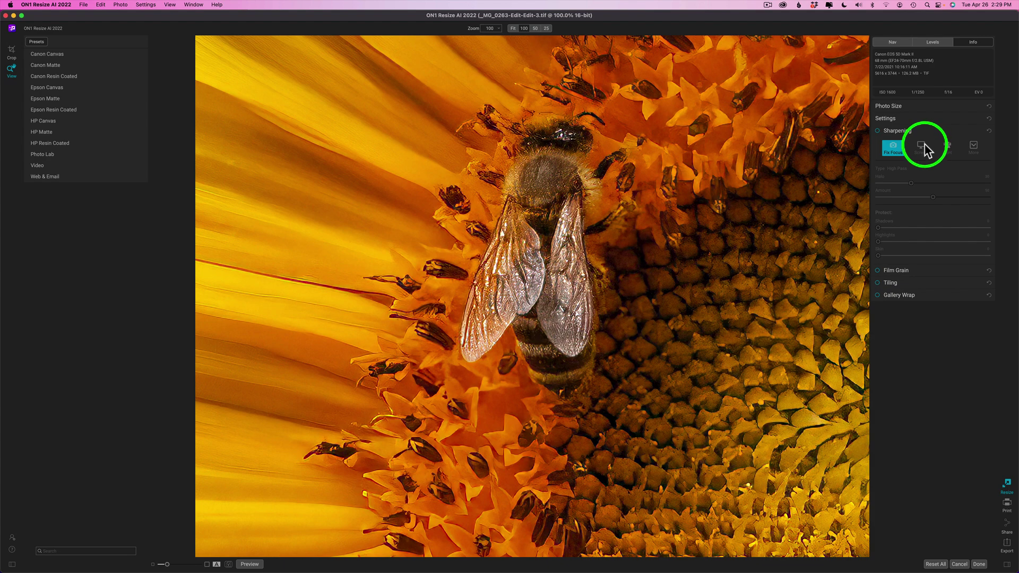
click(926, 145)
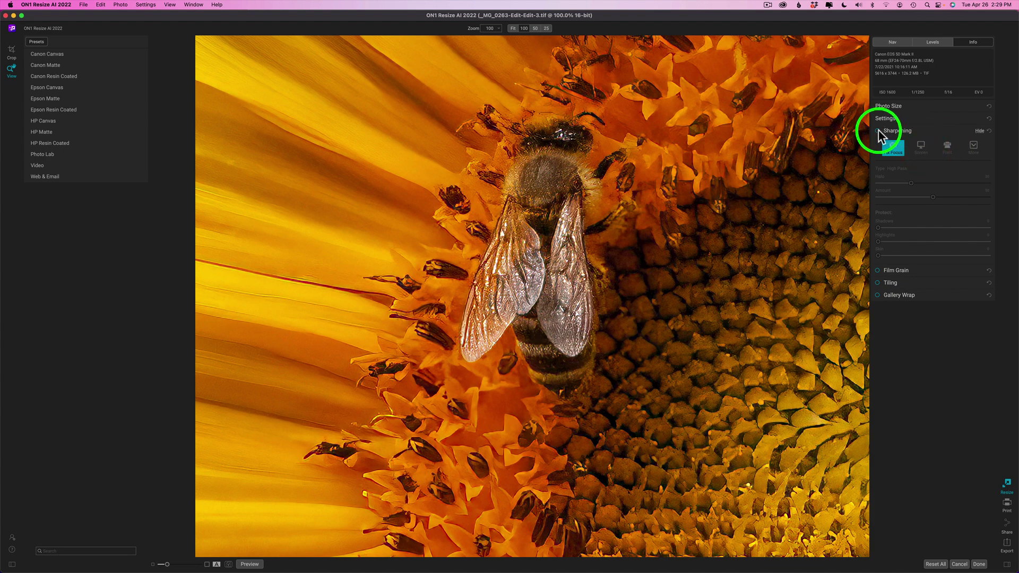
click(878, 130)
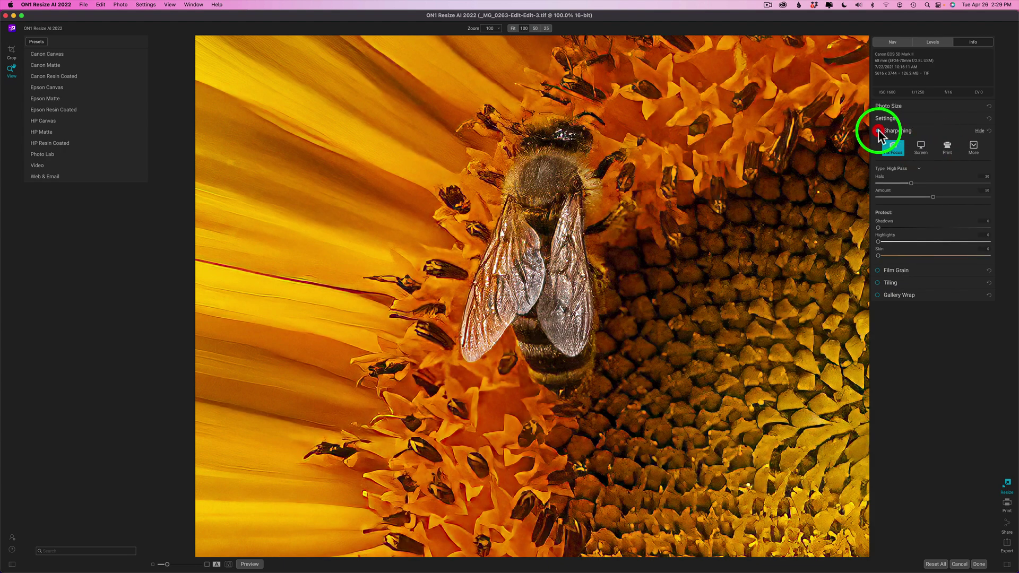
click(901, 169)
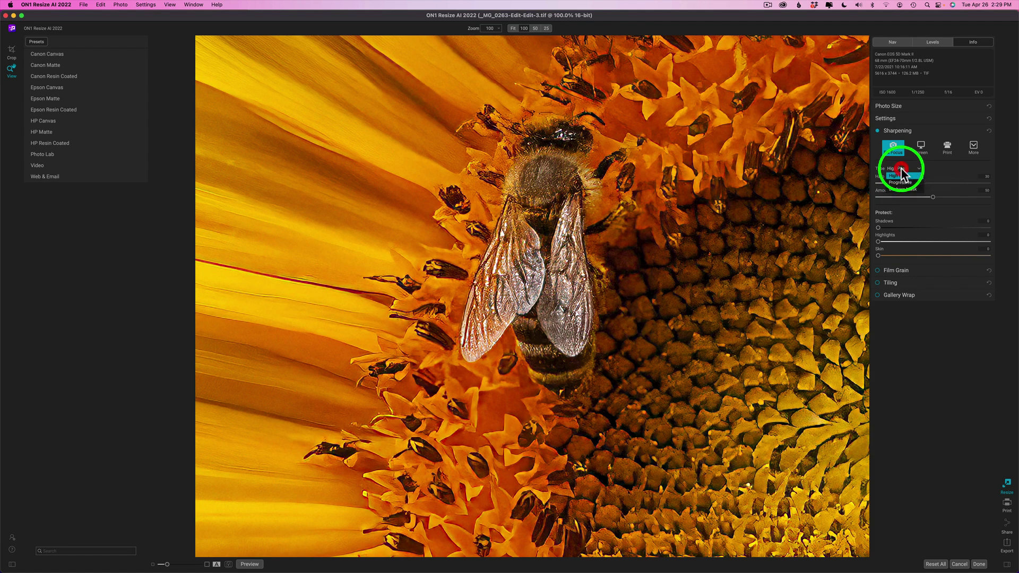
click(921, 181)
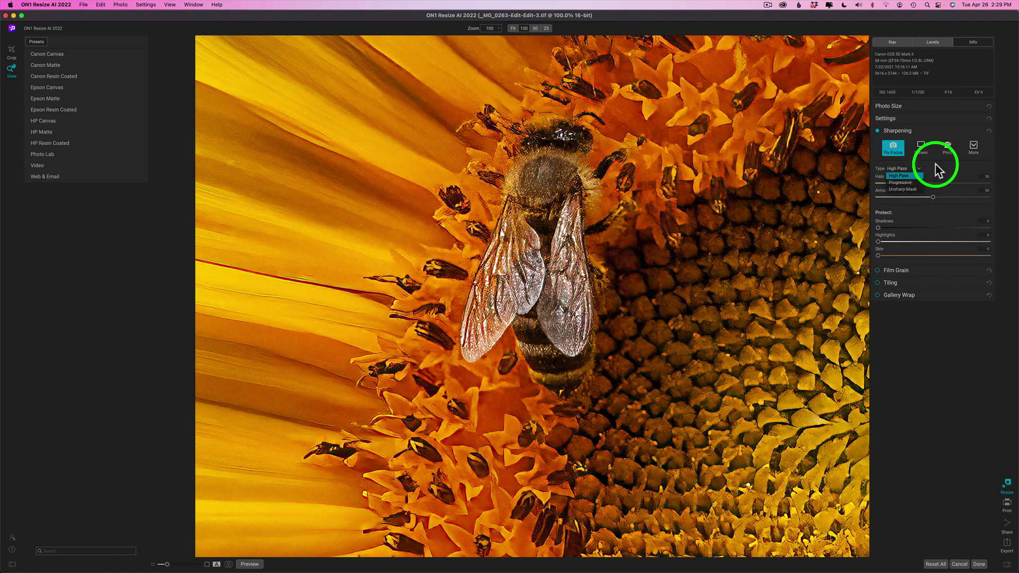
click(922, 147)
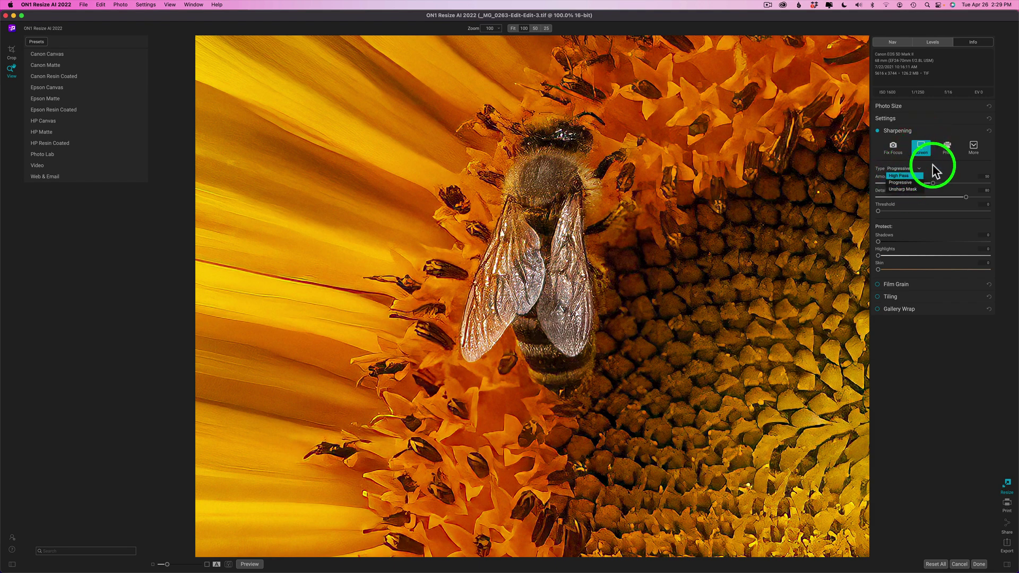
click(935, 170)
- Compare Print and Screen styles, settling on Fix Focus with High Pass sharpening
click(947, 148)
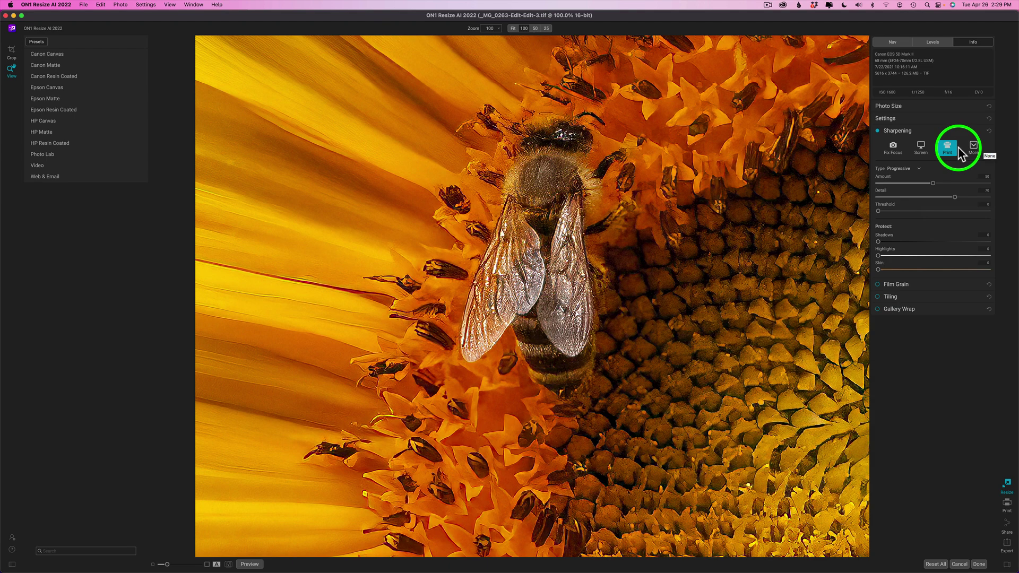
click(922, 149)
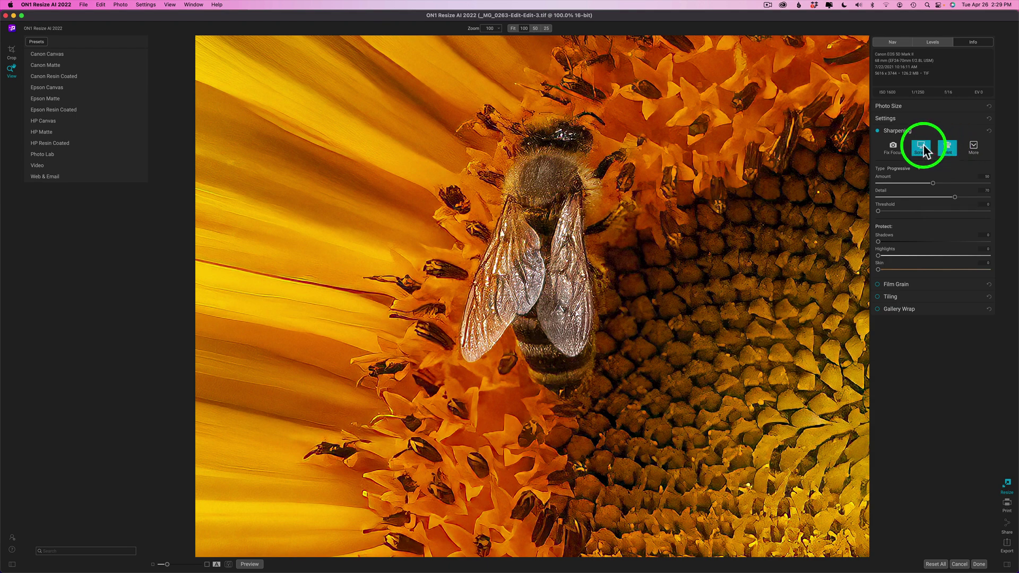
click(953, 147)
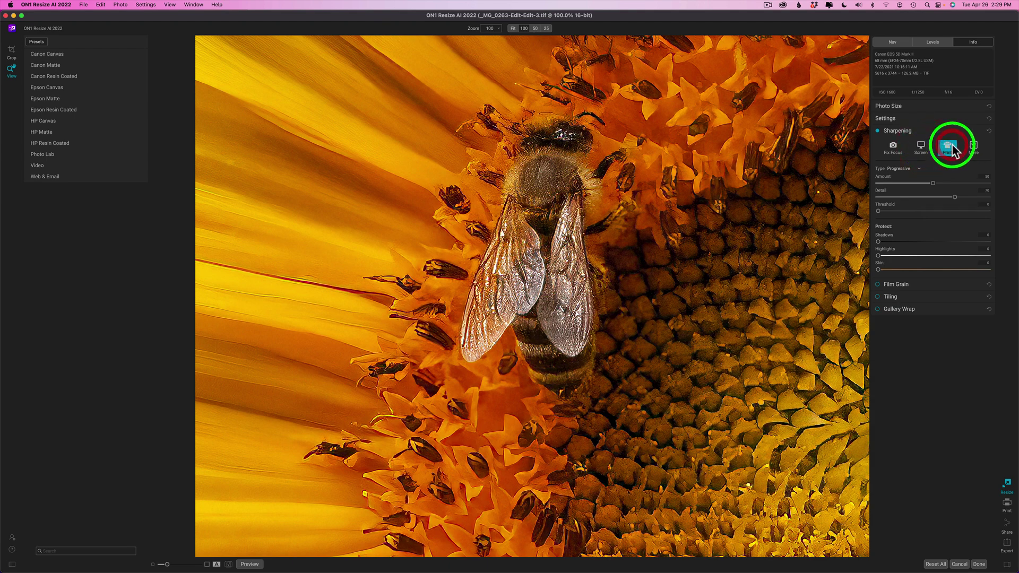
click(894, 148)
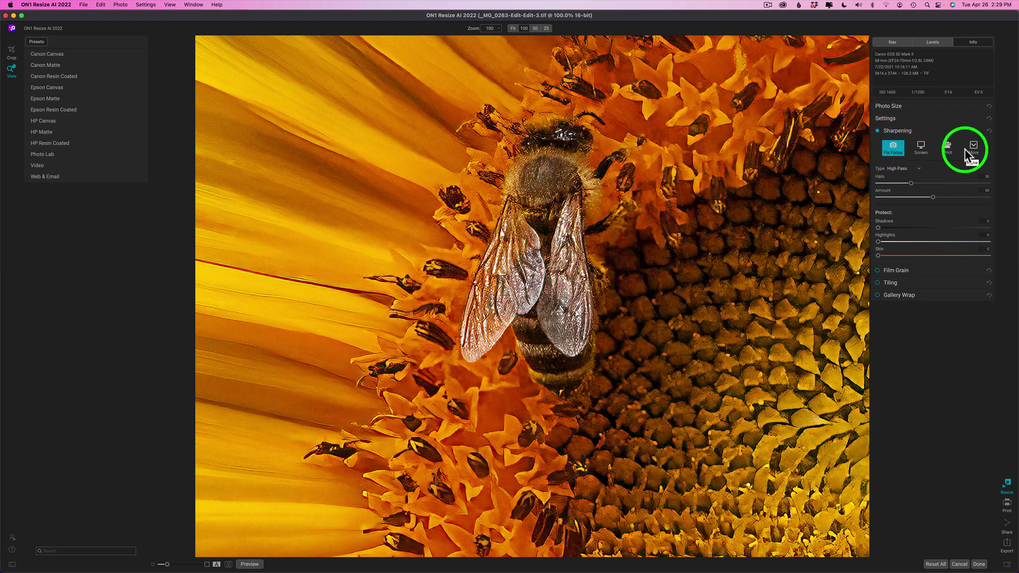
click(906, 169)
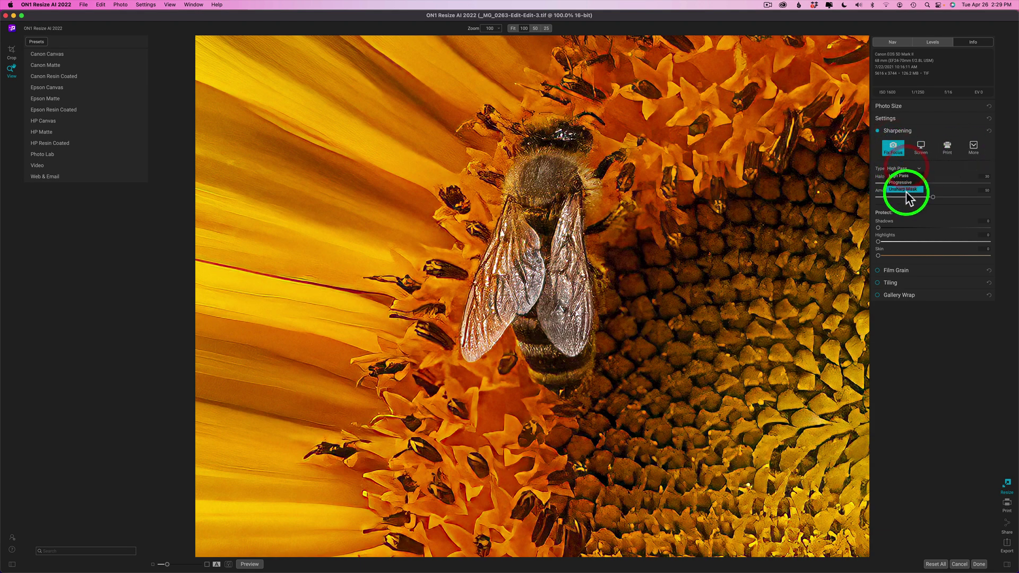
click(932, 161)
click(975, 149)
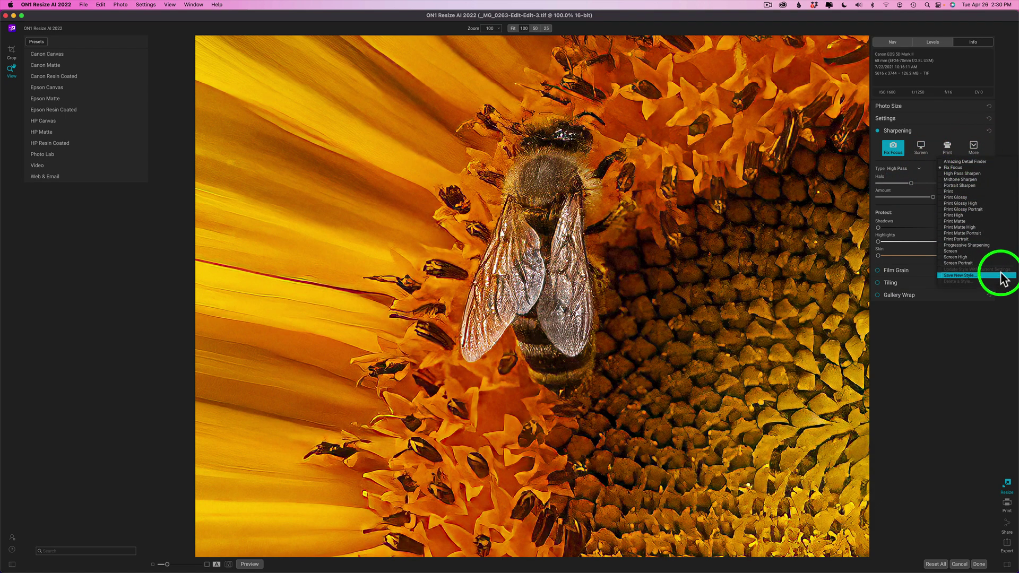
click(935, 153)
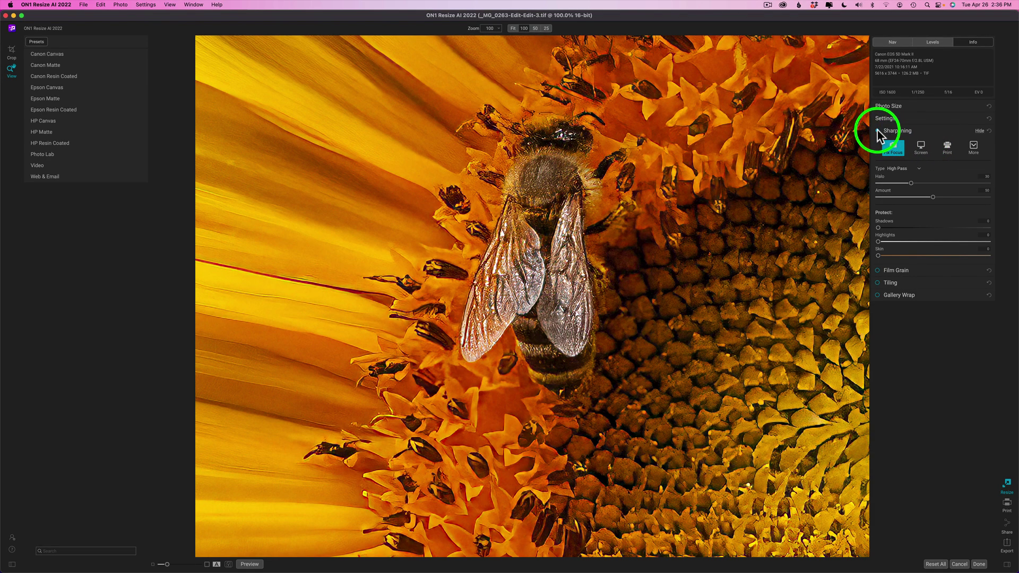
- Switch sharpening off and save the 7200 x 7200 enlargement back to Lightroom Classic
click(877, 130)
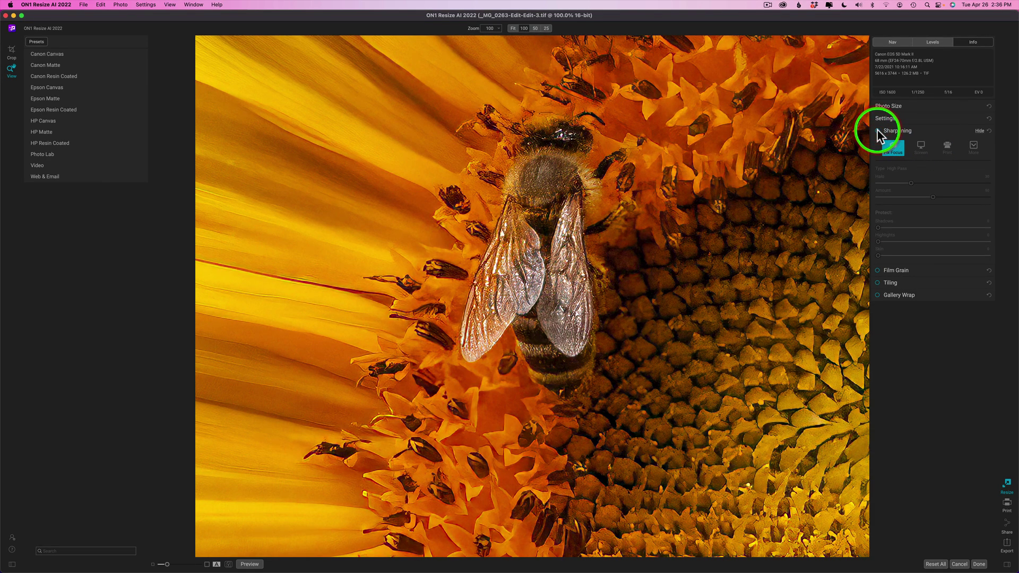
click(929, 131)
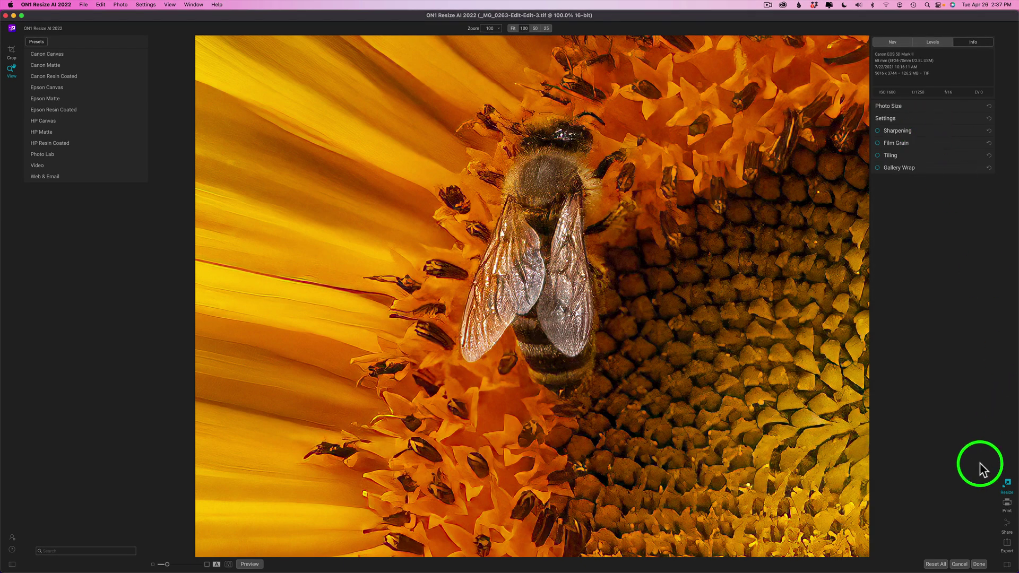
click(979, 566)
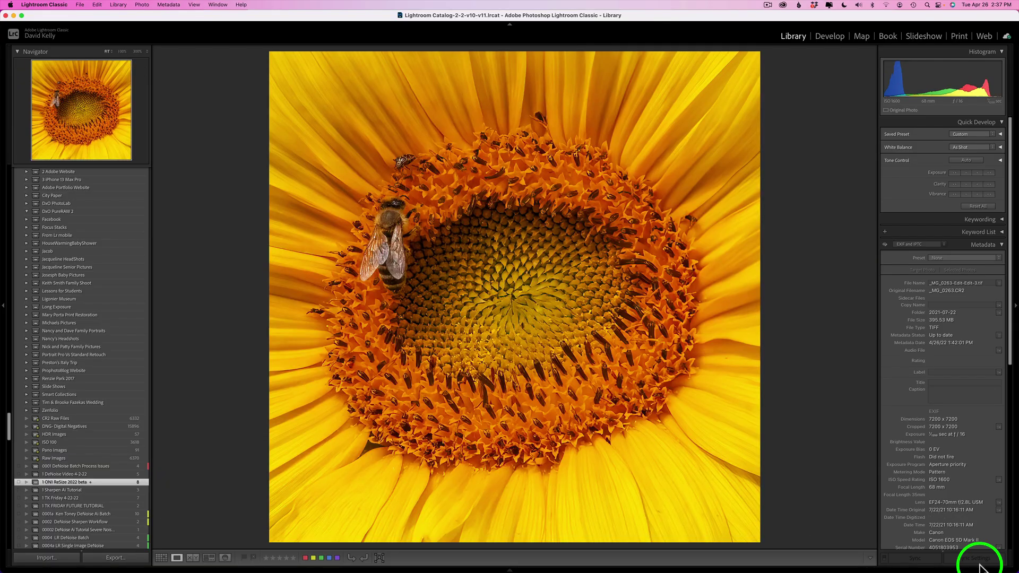
- Compare the bee crop with the original sunflower photo side by side, panels hidden
click(509, 571)
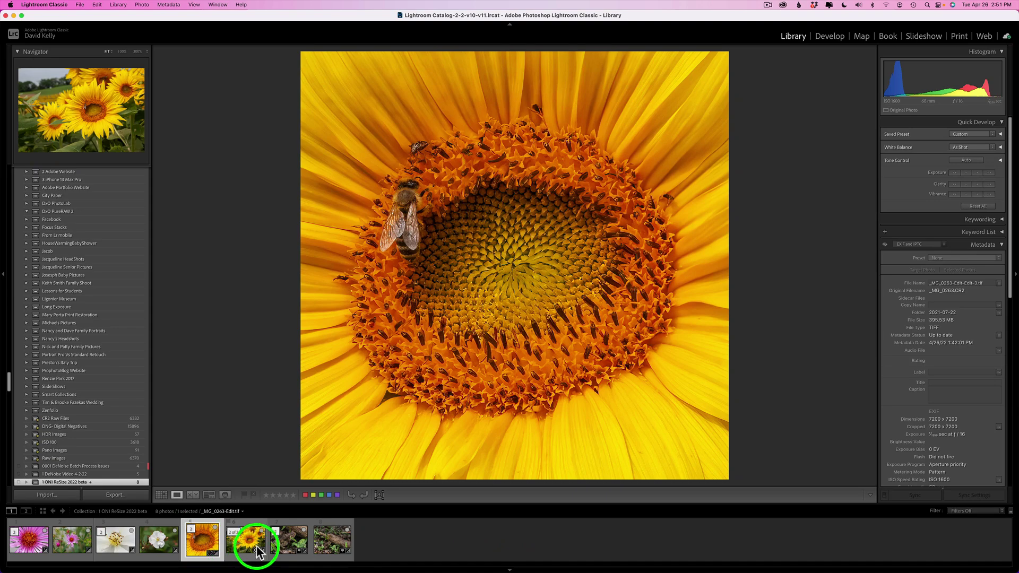
super+click(257, 548)
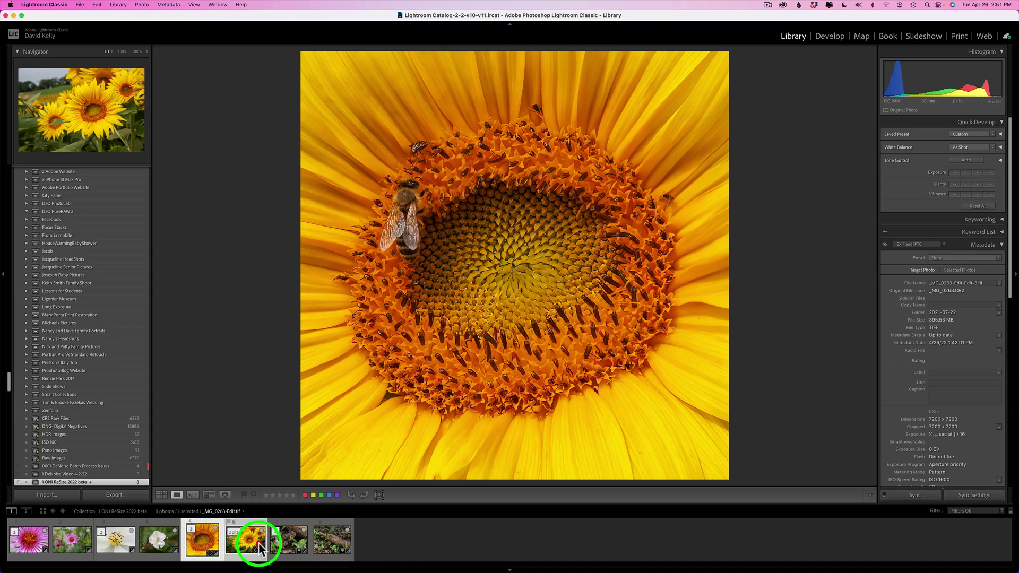
click(192, 495)
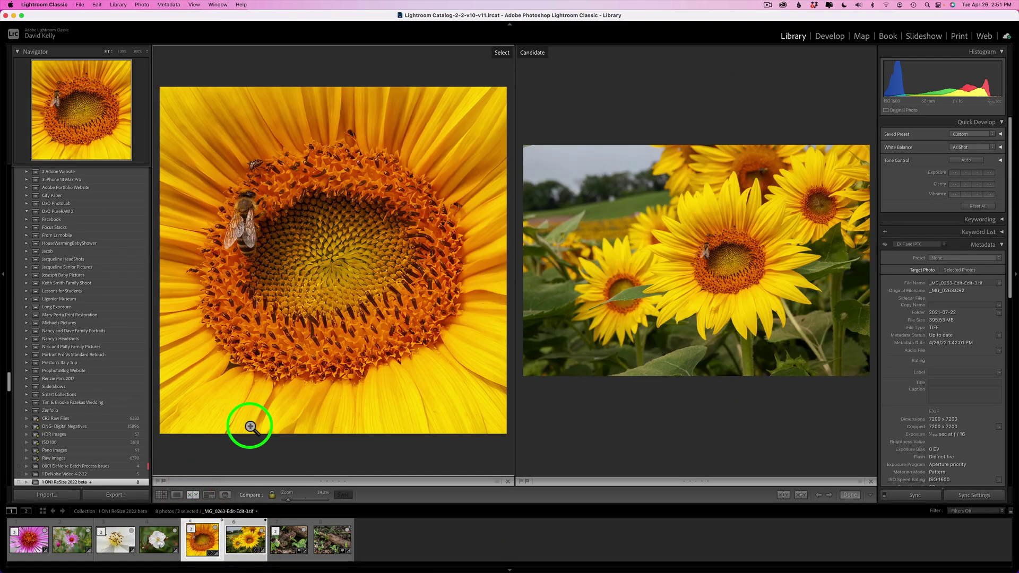
key(shift+Tab)
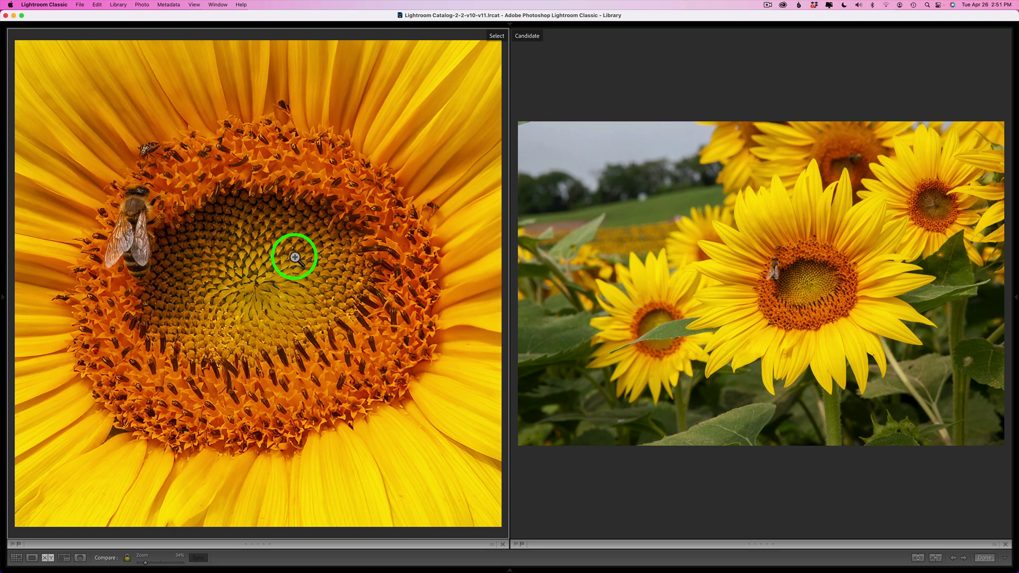
- Inspect both photos at 100% around the bee and seed centre, then zoom back to fit
click(143, 212)
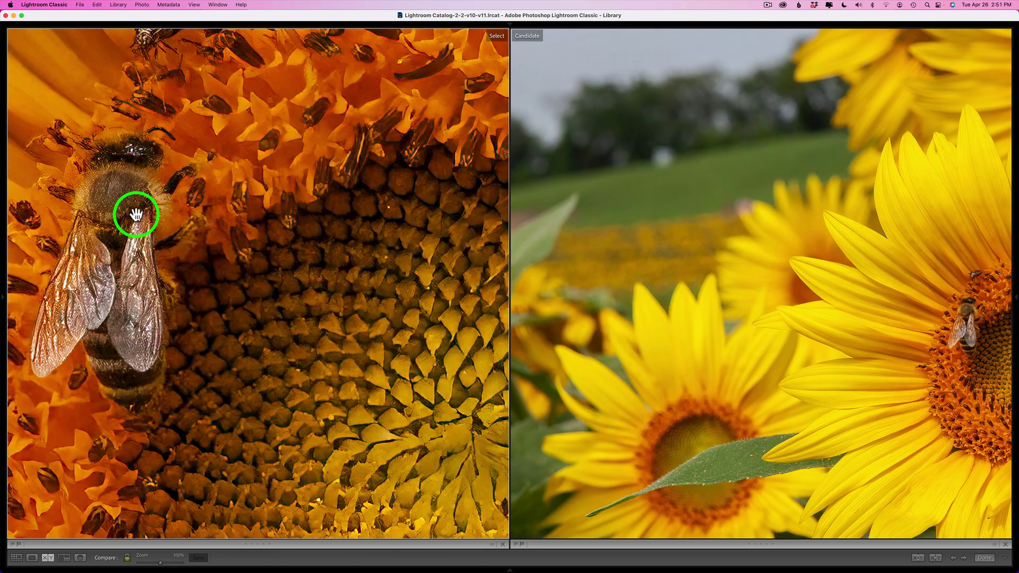
drag(168, 261, 9, 46)
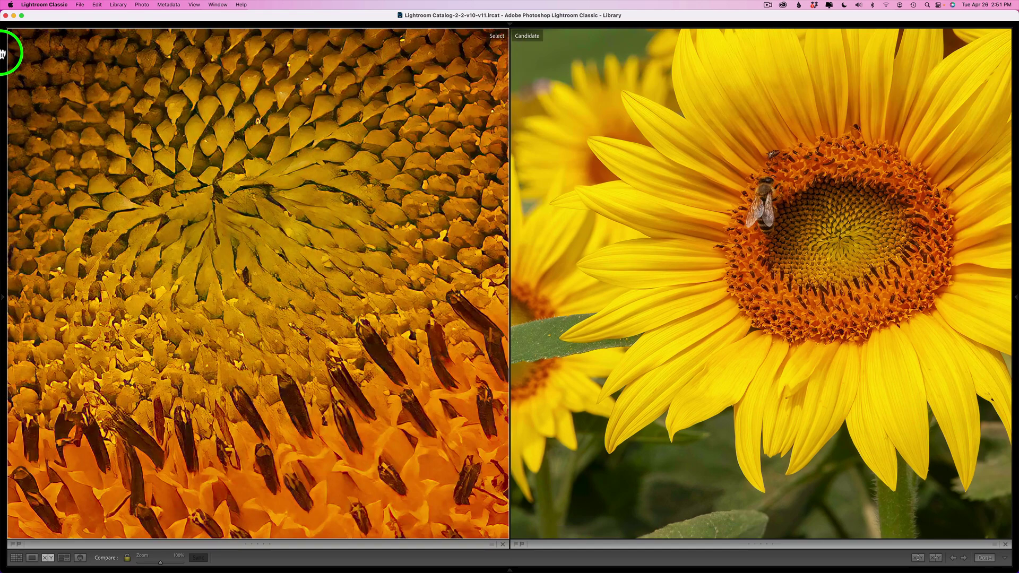
drag(234, 250, 223, 46)
drag(223, 126, 397, 452)
drag(264, 245, 403, 348)
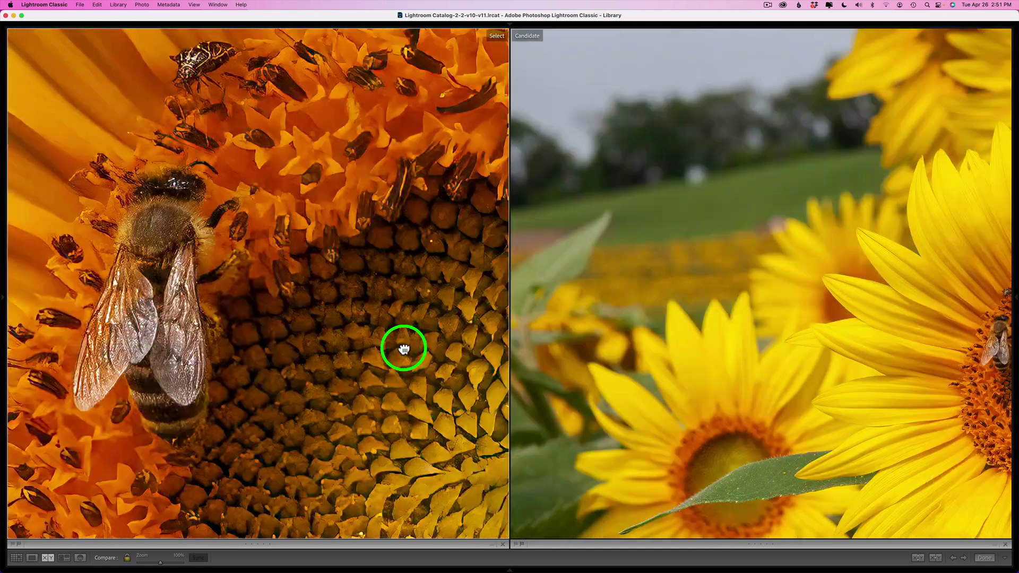
drag(286, 250, 360, 285)
click(360, 285)
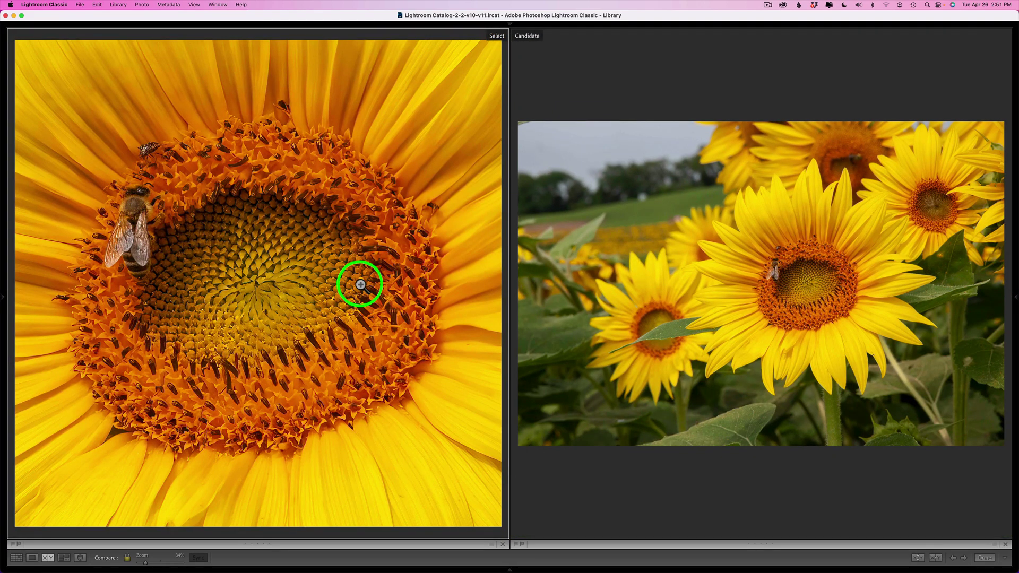
- Compare the pink flower crop with its original and pan across its centre at 100%
click(32, 558)
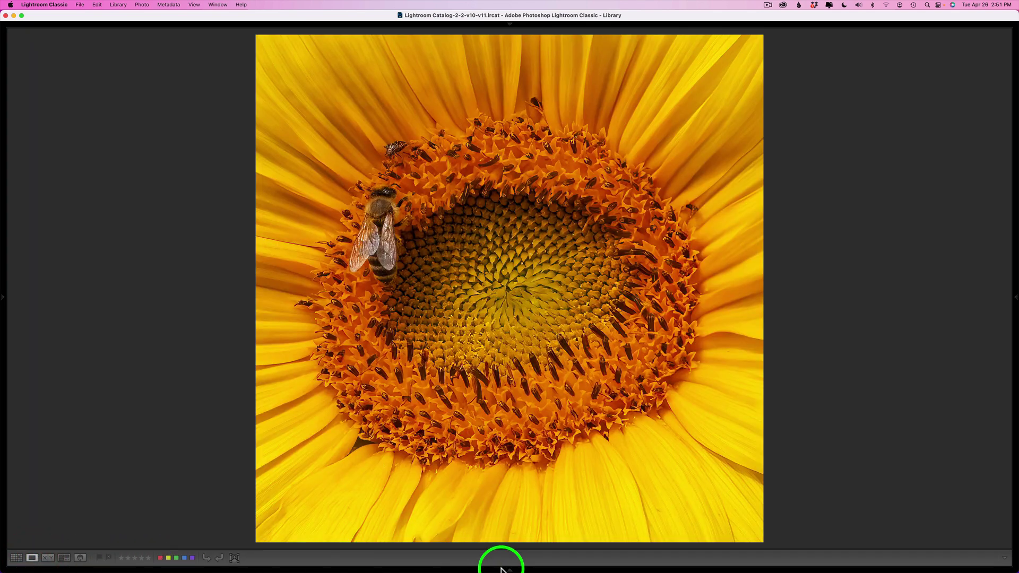
click(502, 569)
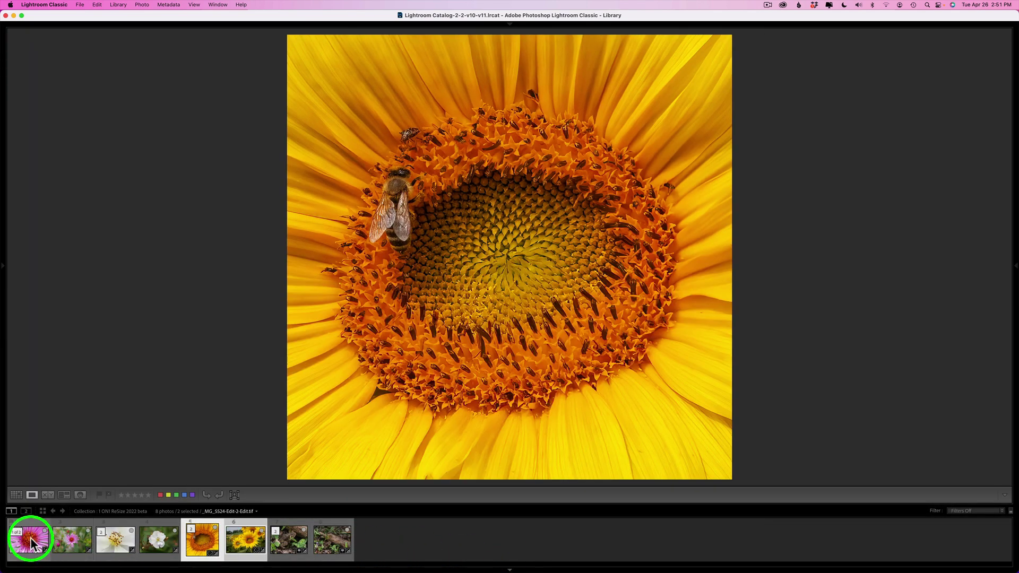
click(30, 537)
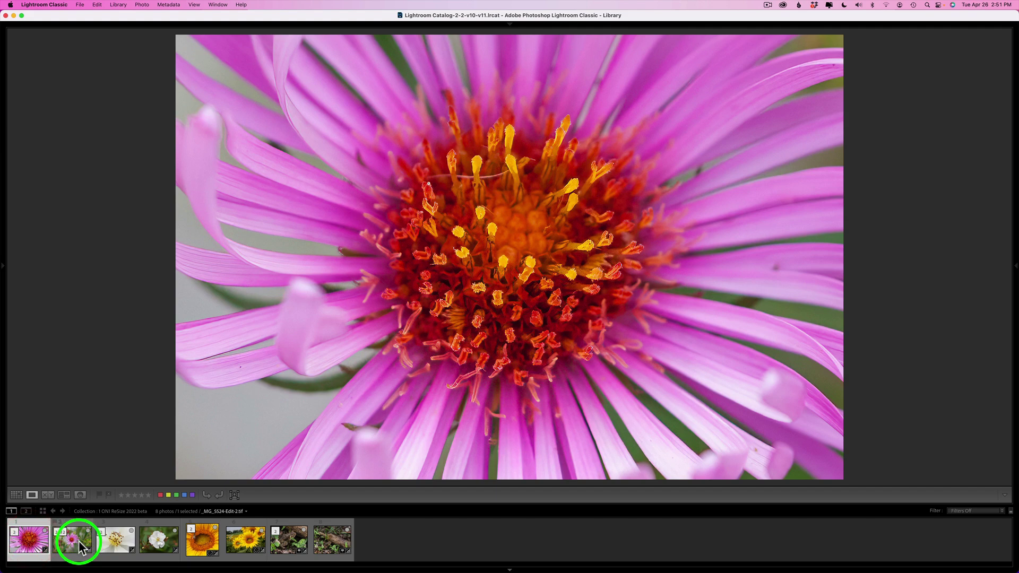
super+click(74, 540)
click(48, 494)
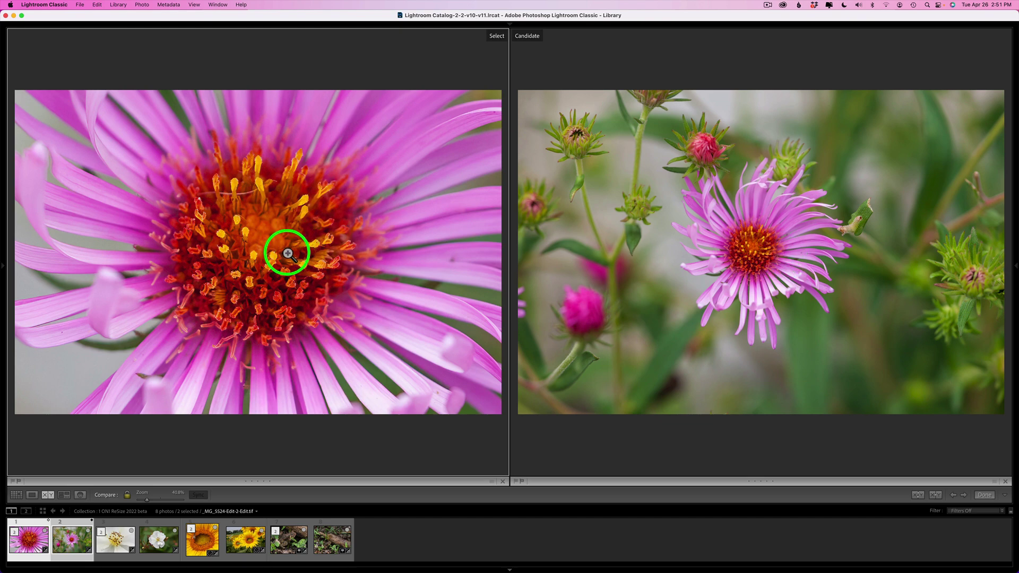
click(254, 249)
mouse_move(229, 227)
mouse_down()
mouse_move(312, 243)
mouse_move(307, 232)
mouse_up()
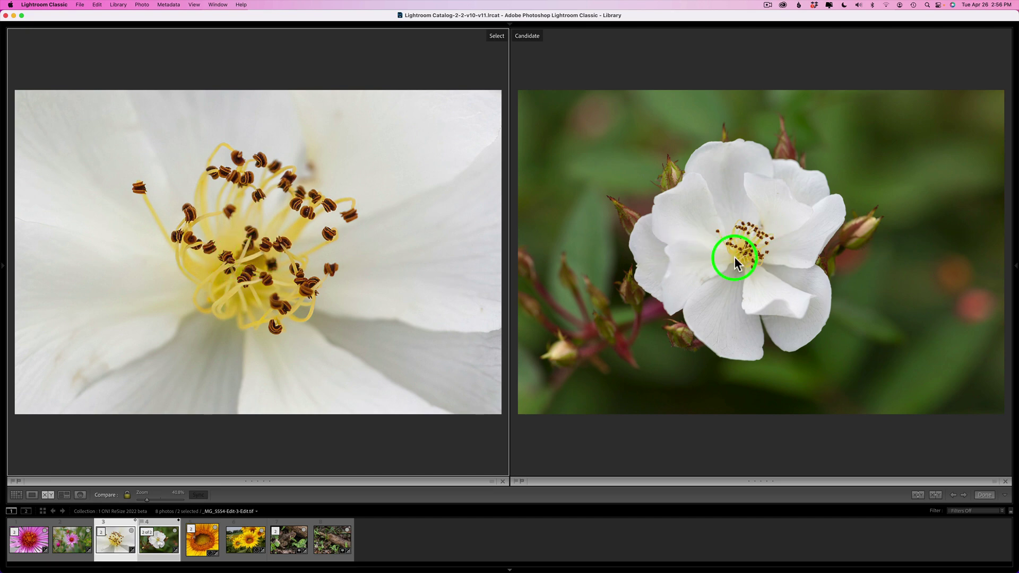
- View the white flower pair's stamens at 100%, then return both photos to fit
click(257, 247)
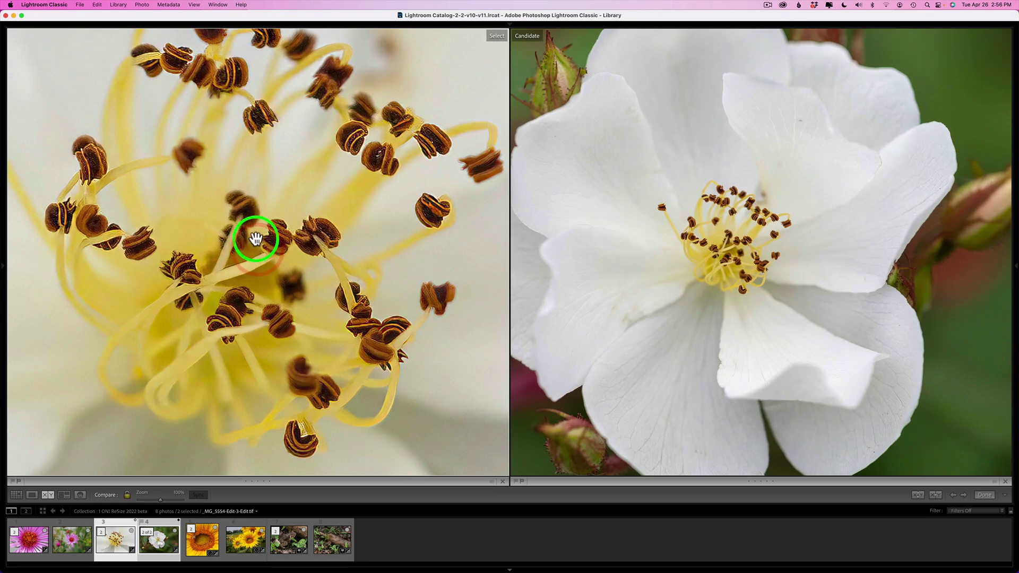
drag(256, 239, 325, 250)
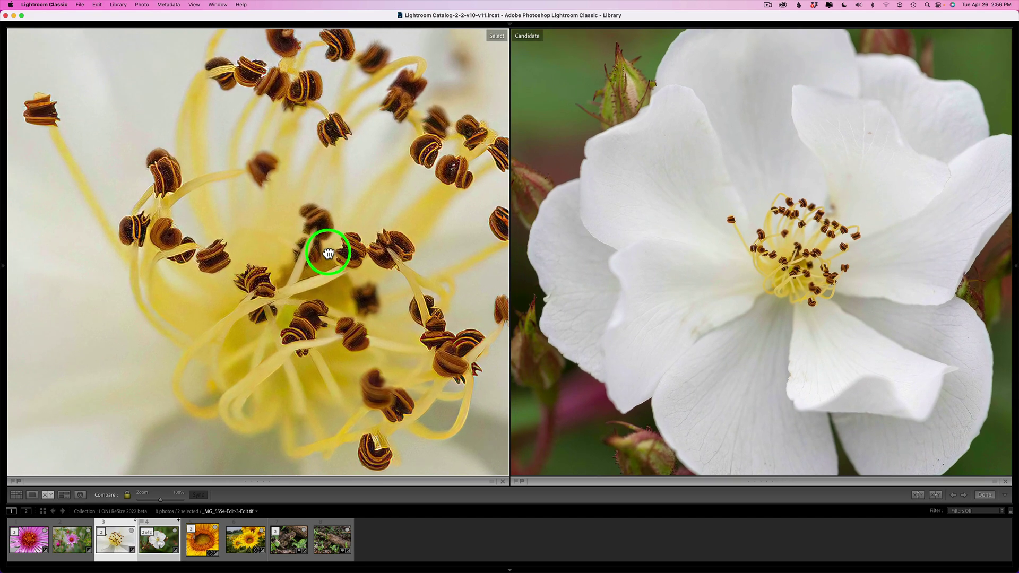
click(289, 295)
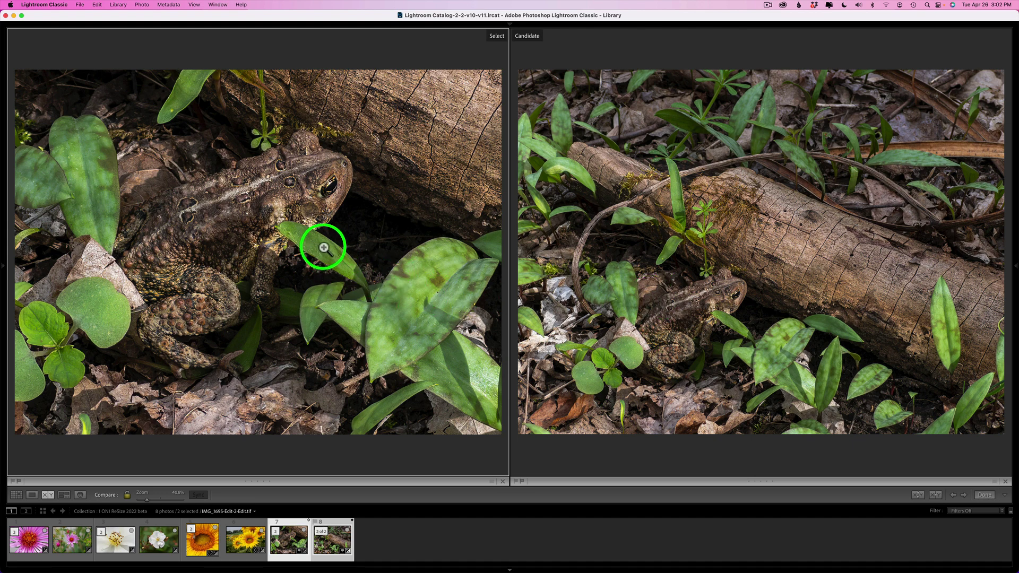
- Zoom the toad pair to 100% and pan across its skin to the head and eye
click(265, 232)
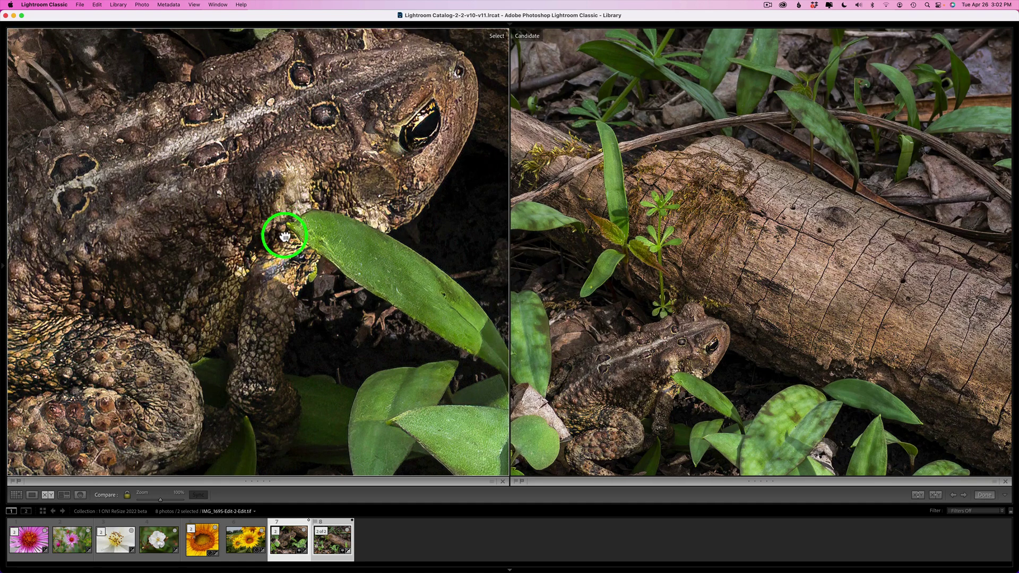
drag(282, 232, 300, 313)
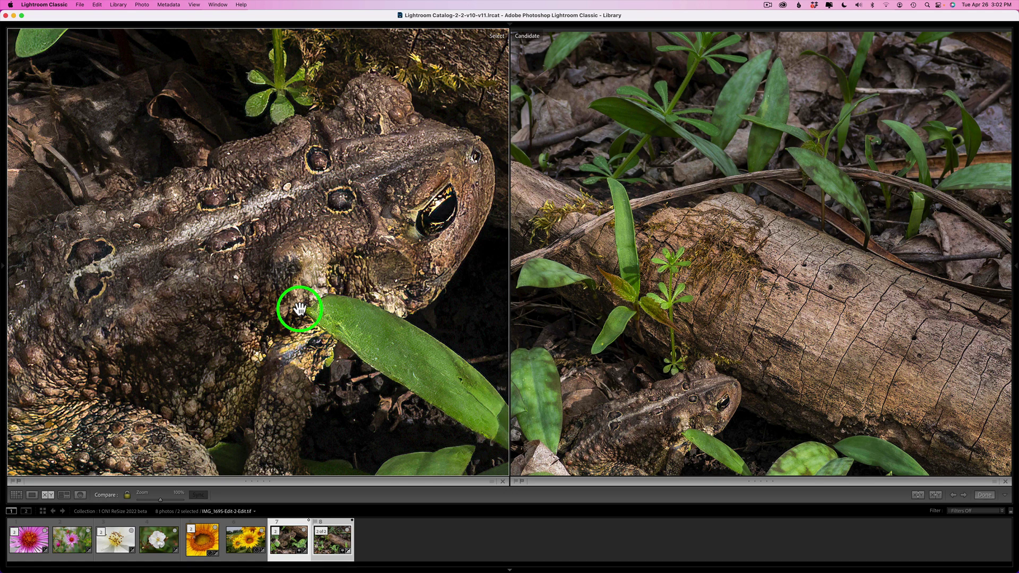
drag(383, 229, 270, 279)
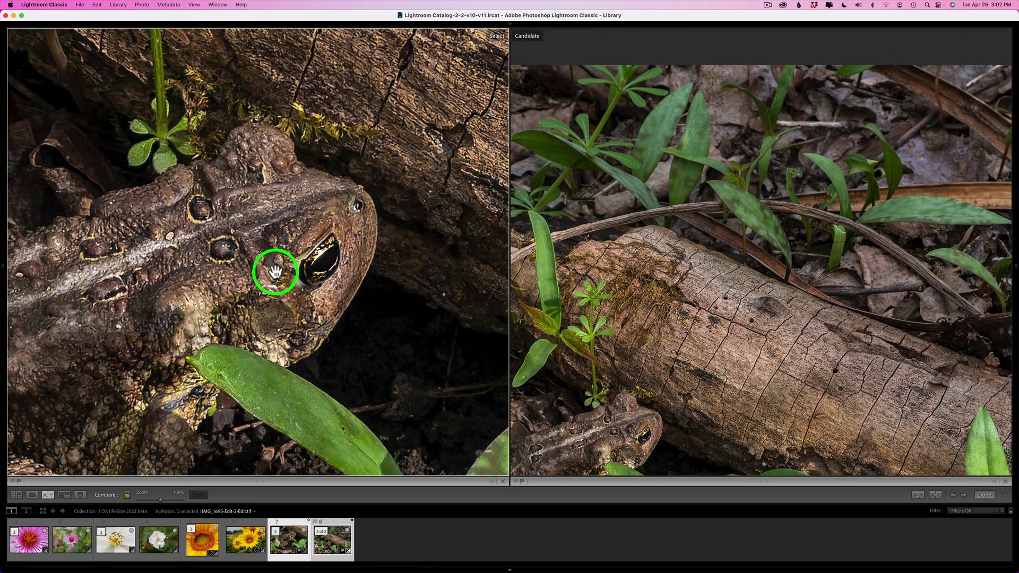